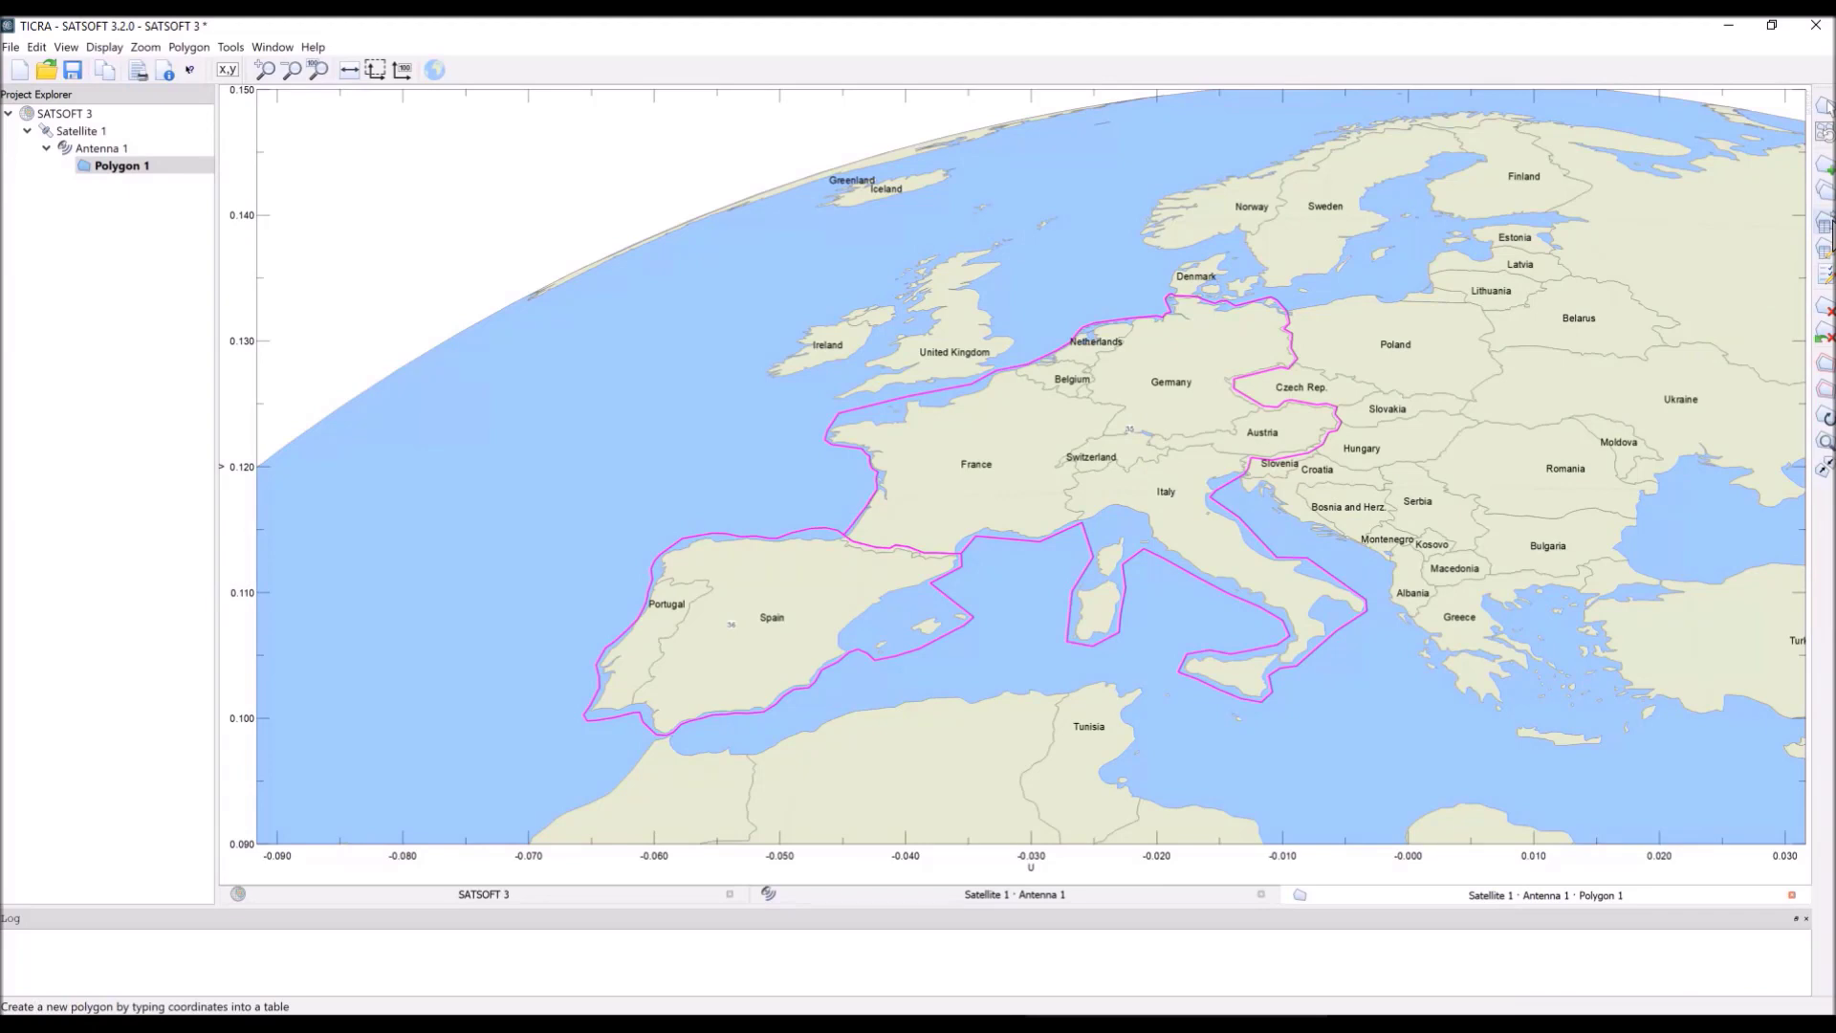
Step: Start a new coordinate-table polygon in Equirectangular (lon, lat) with label 34 and add a first coordinate row for pasting
click(1823, 224)
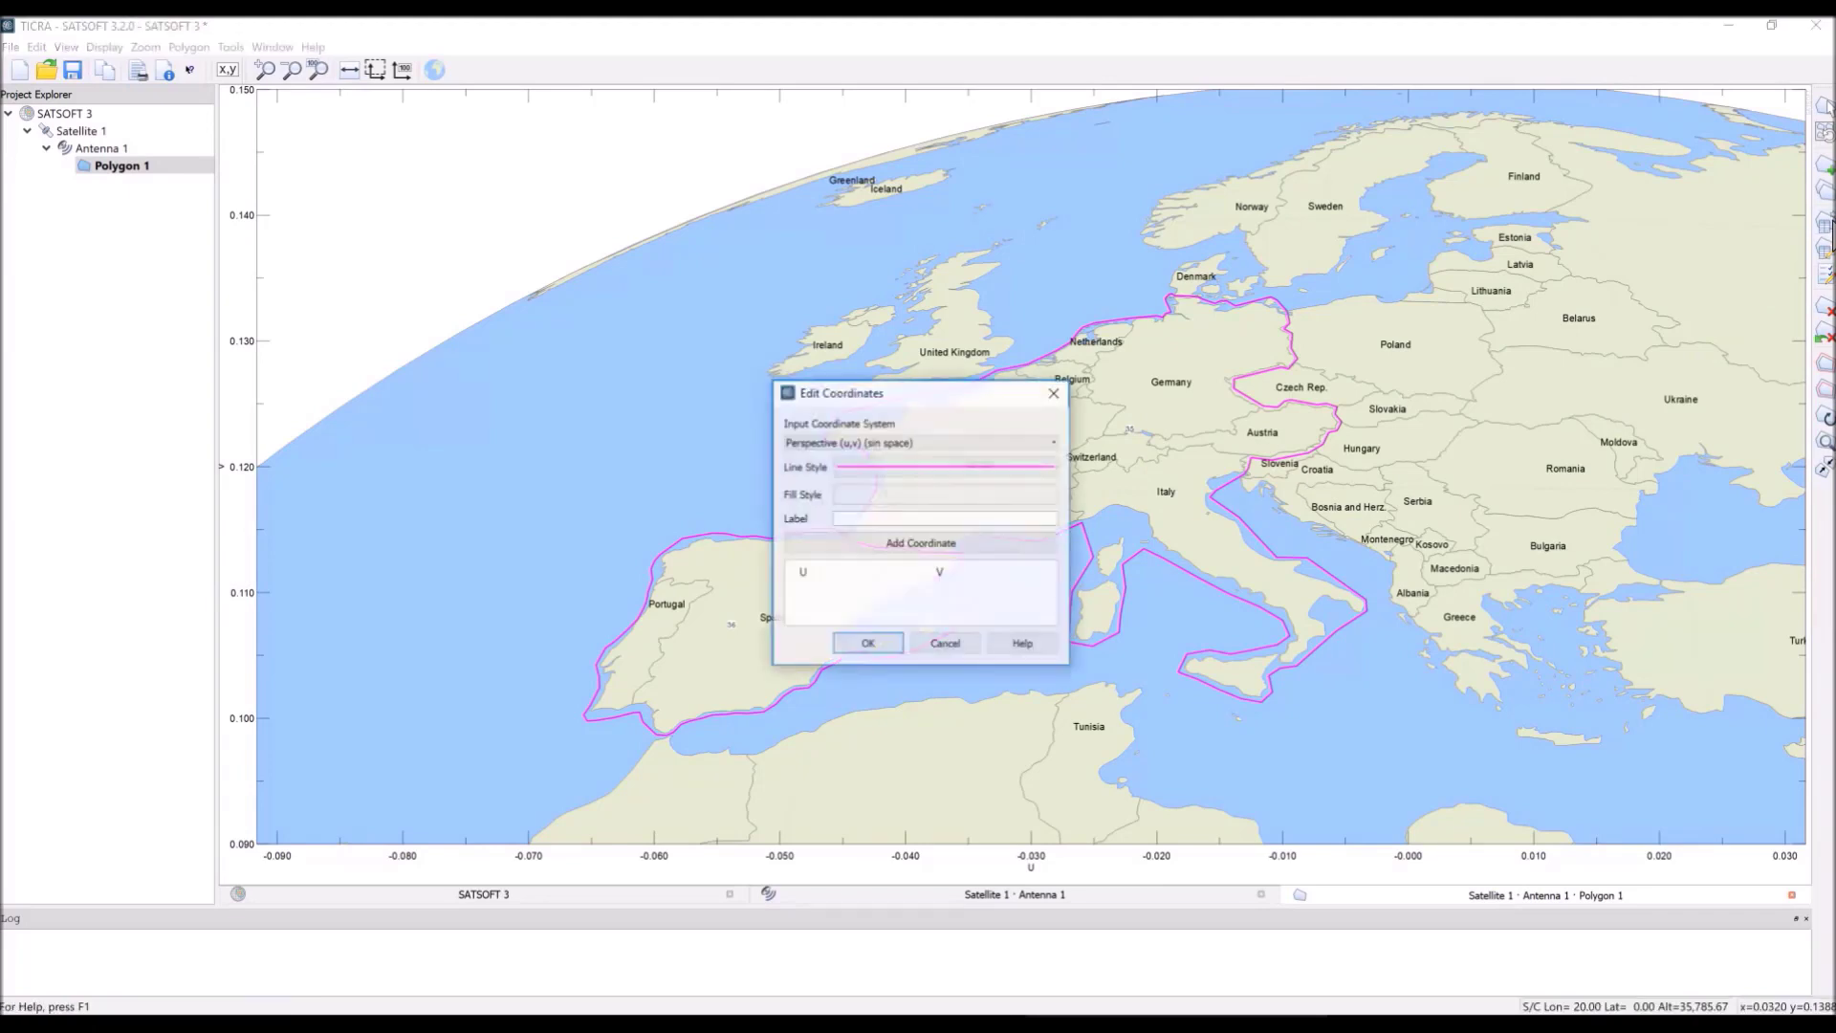
click(969, 440)
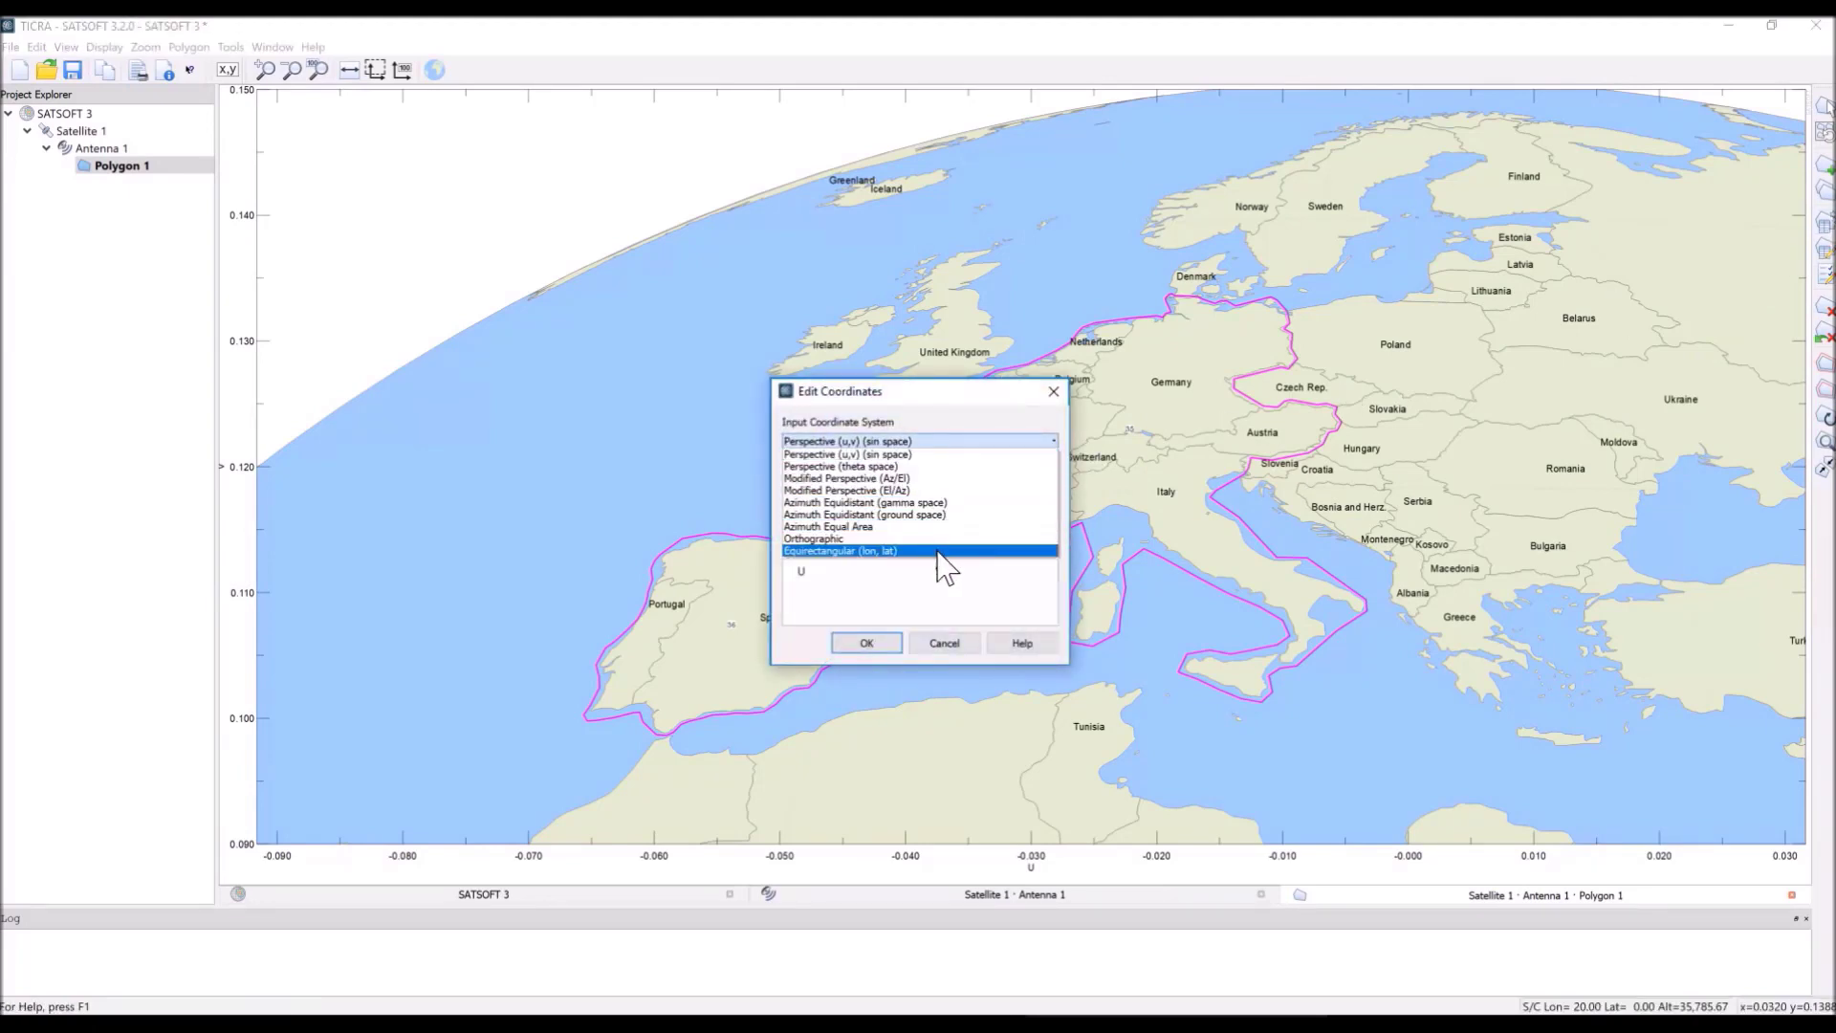
click(942, 552)
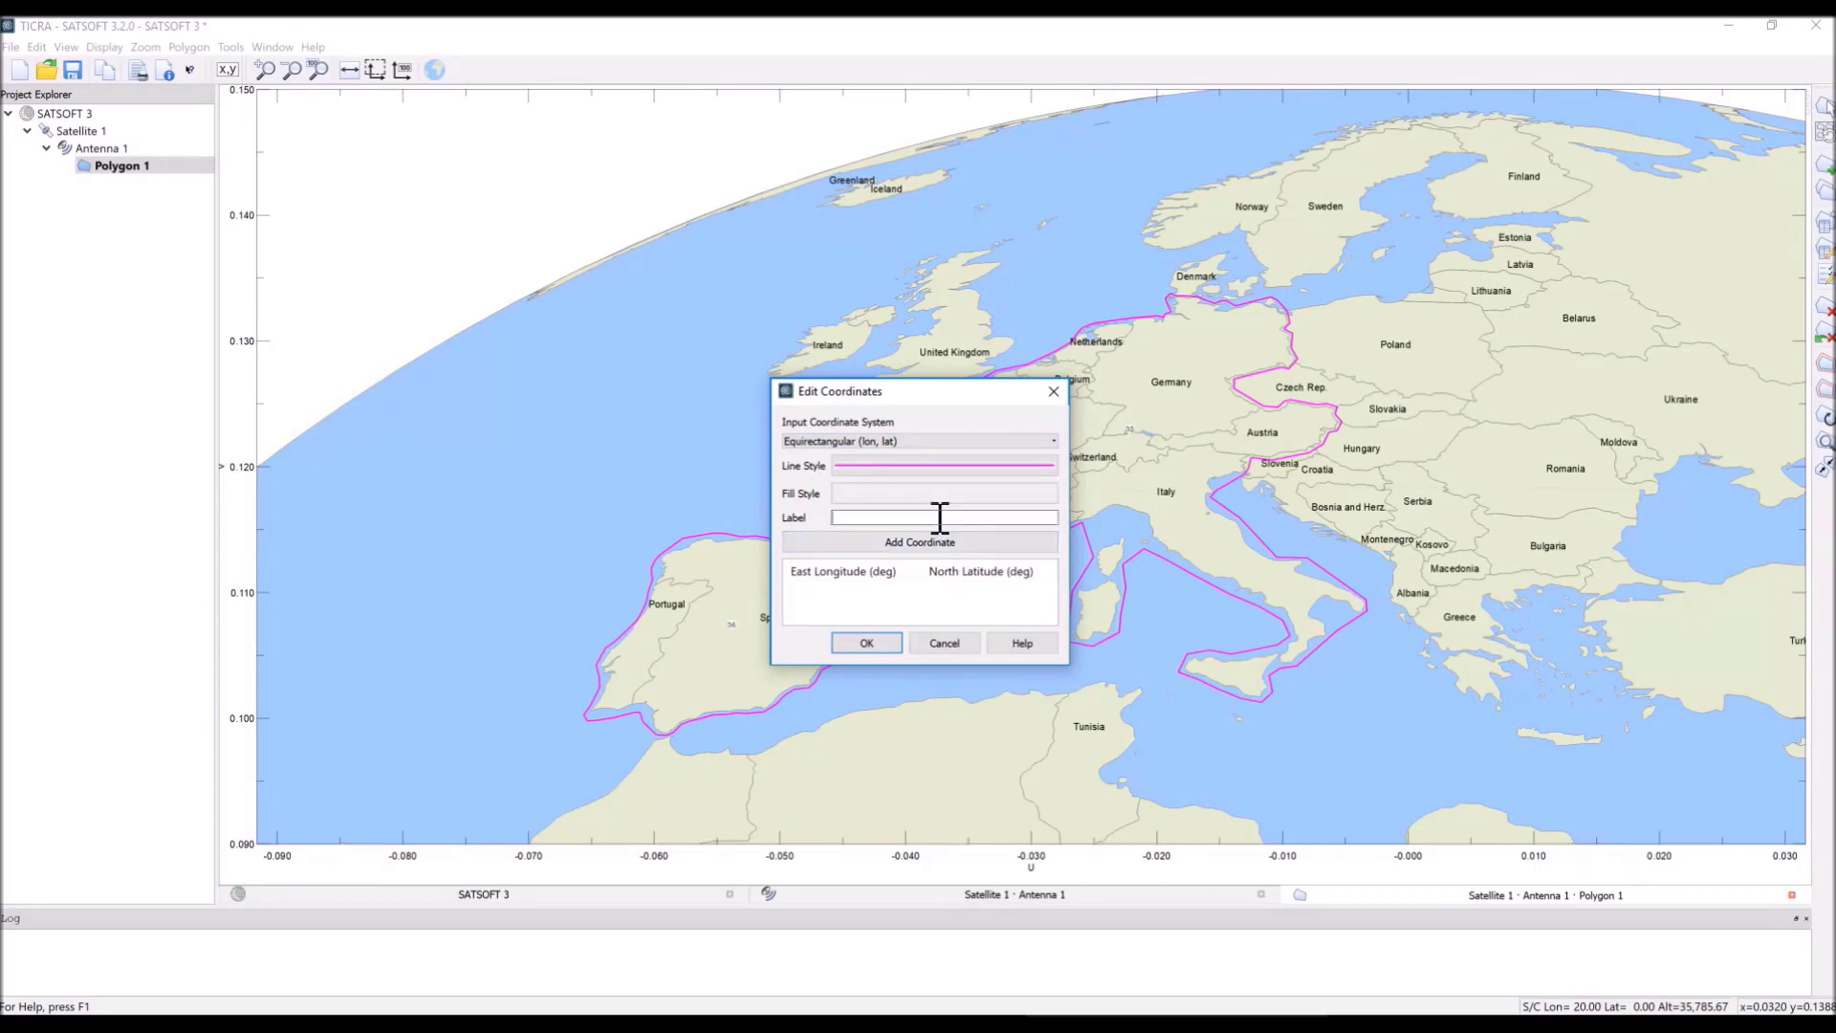
text(34)
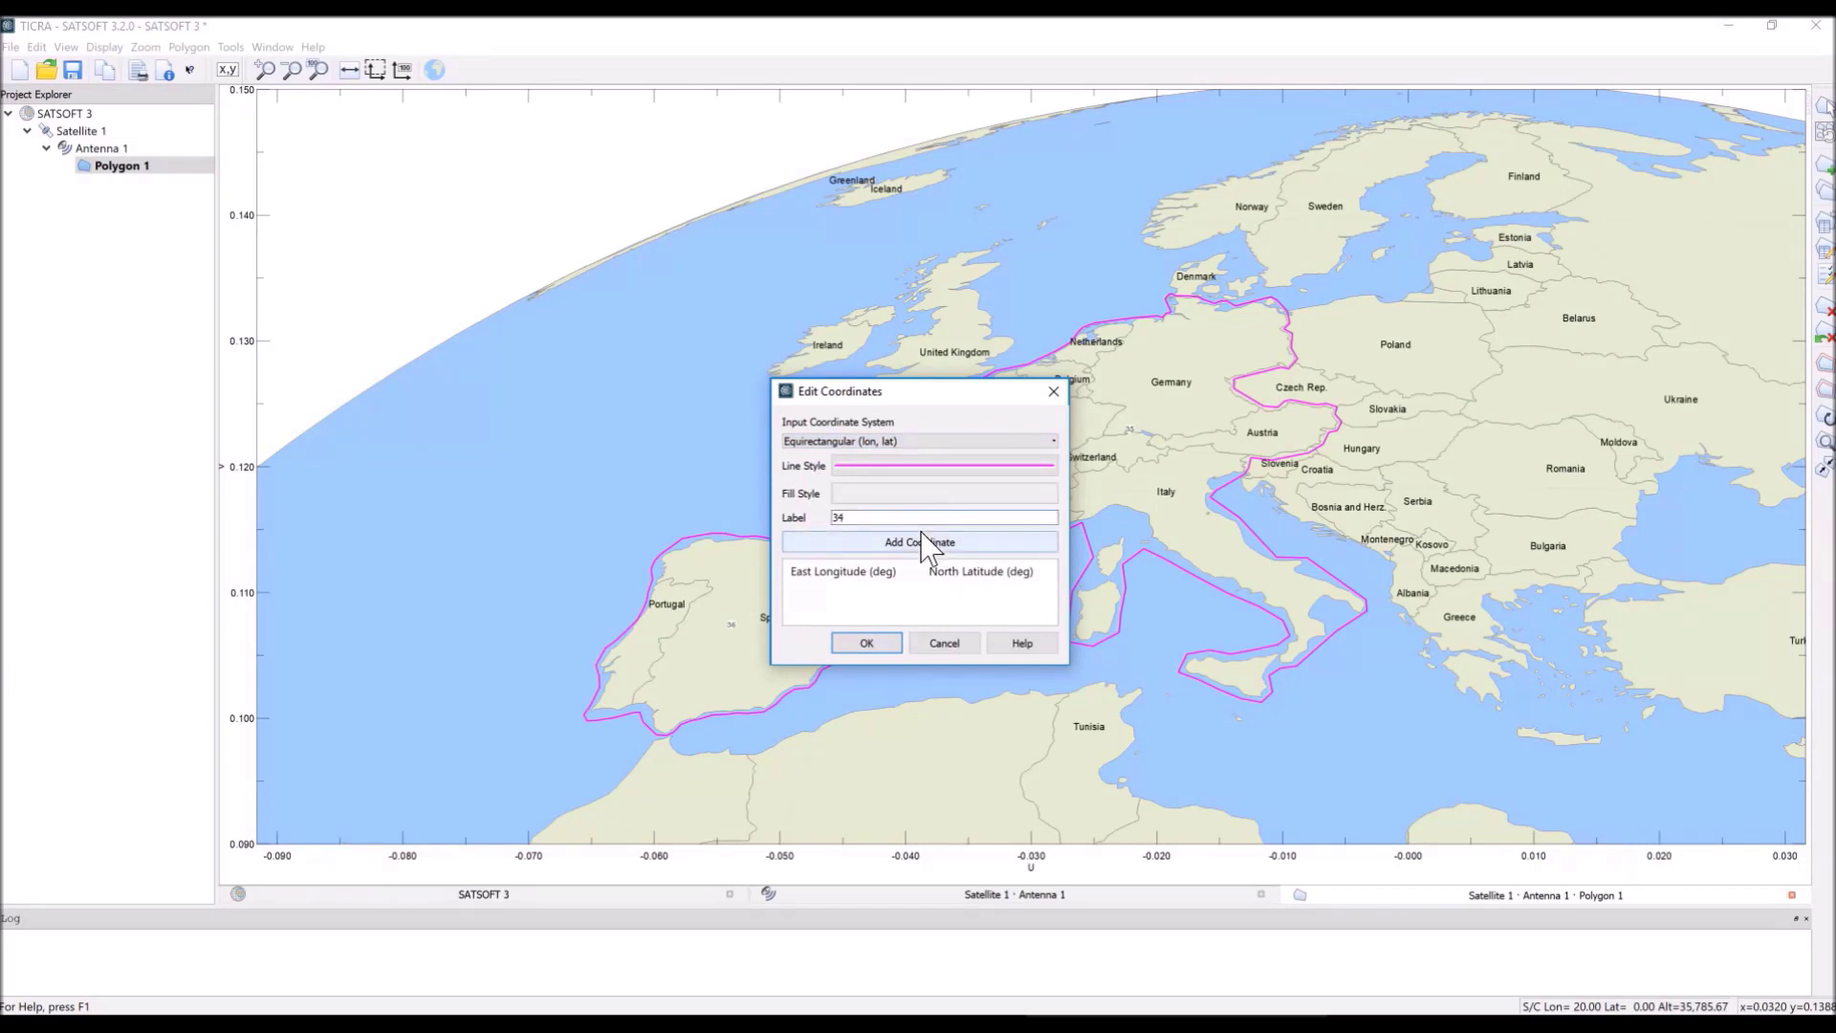
click(932, 544)
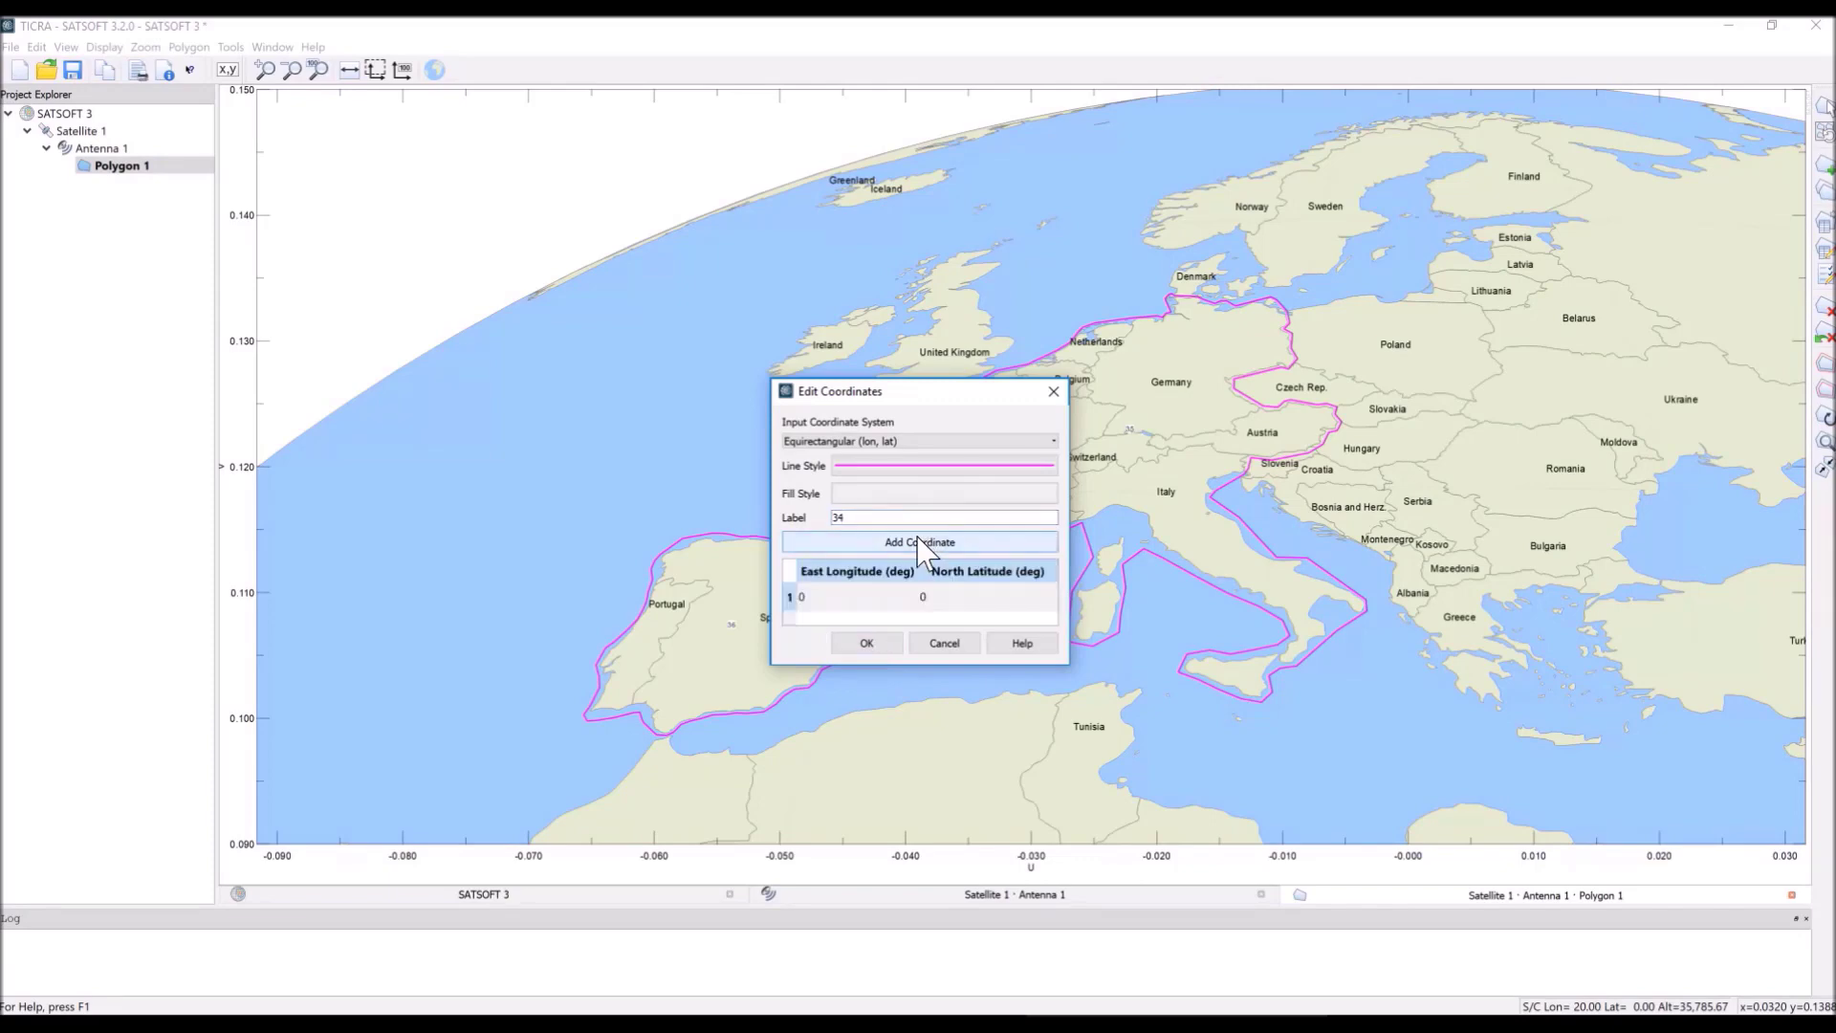
click(791, 597)
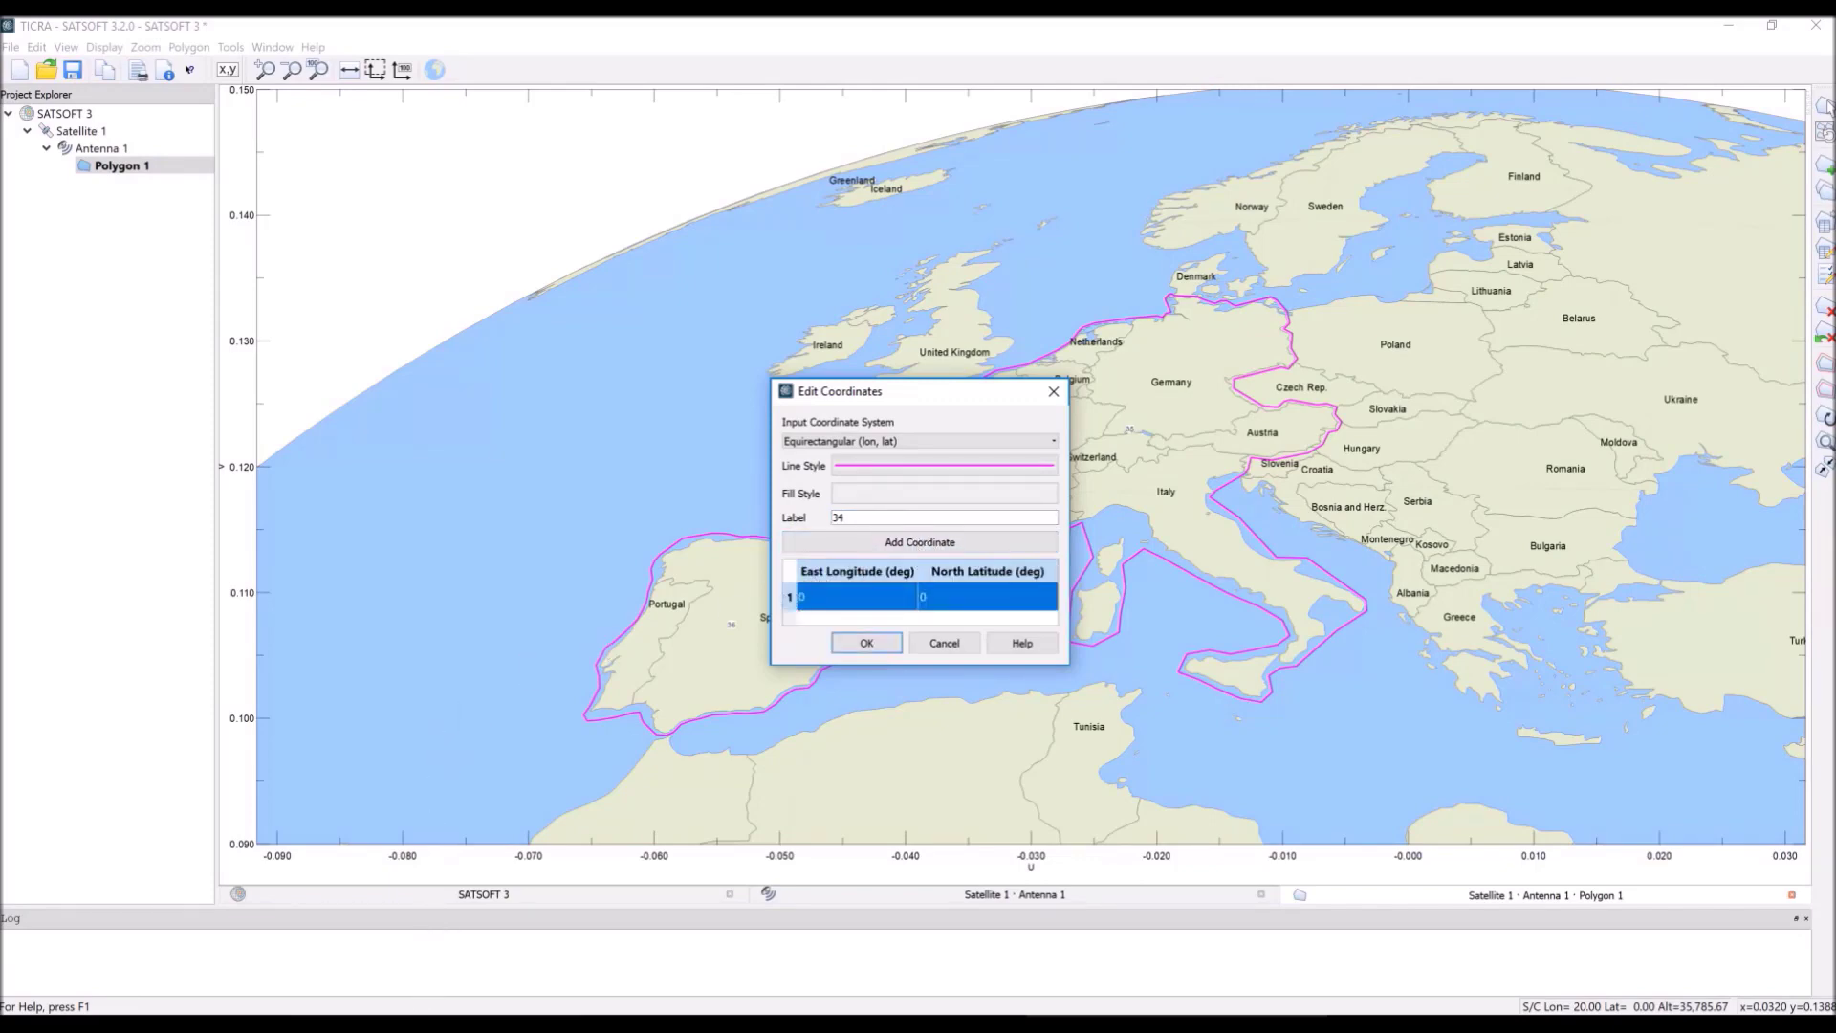
Step: Fill the coordinate table with the UK longitude and latitude values copied from Polygons_for_shaped_antenna_video.xlsx in Excel and create the polygon in SATSOFT
click(427, 1022)
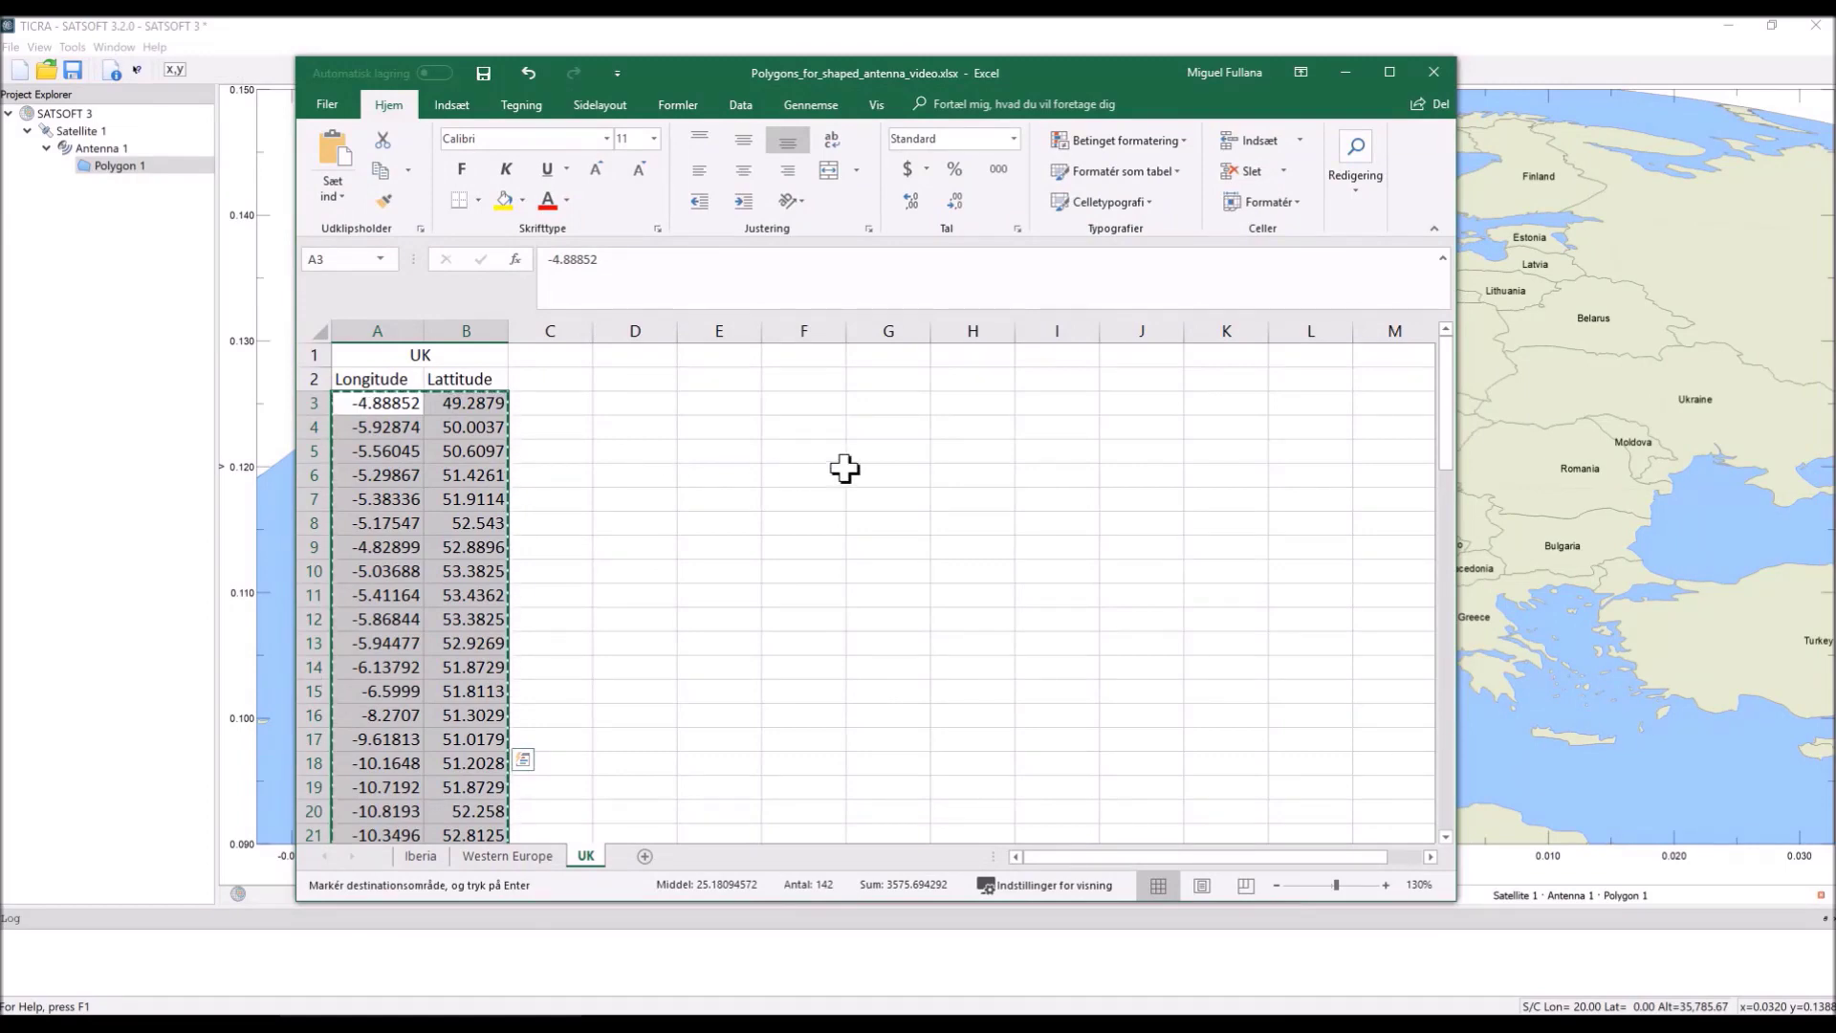
click(1148, 44)
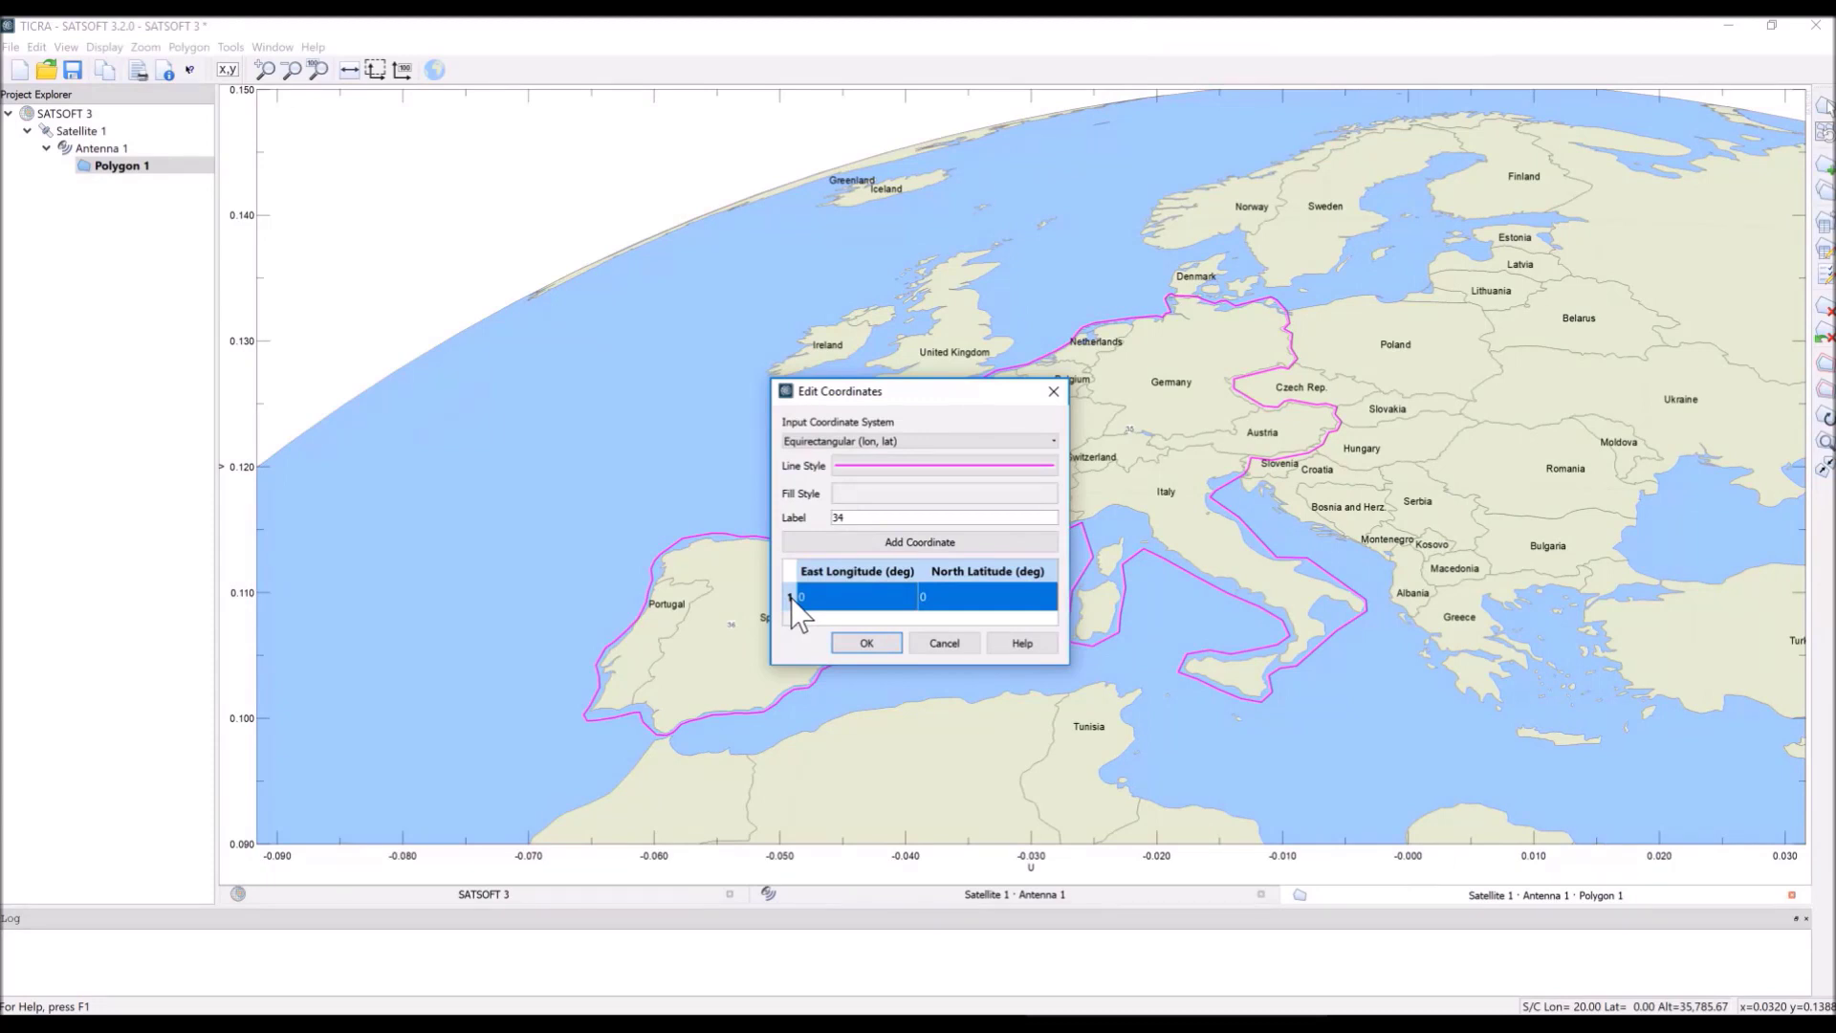
key(ctrl+v)
click(864, 642)
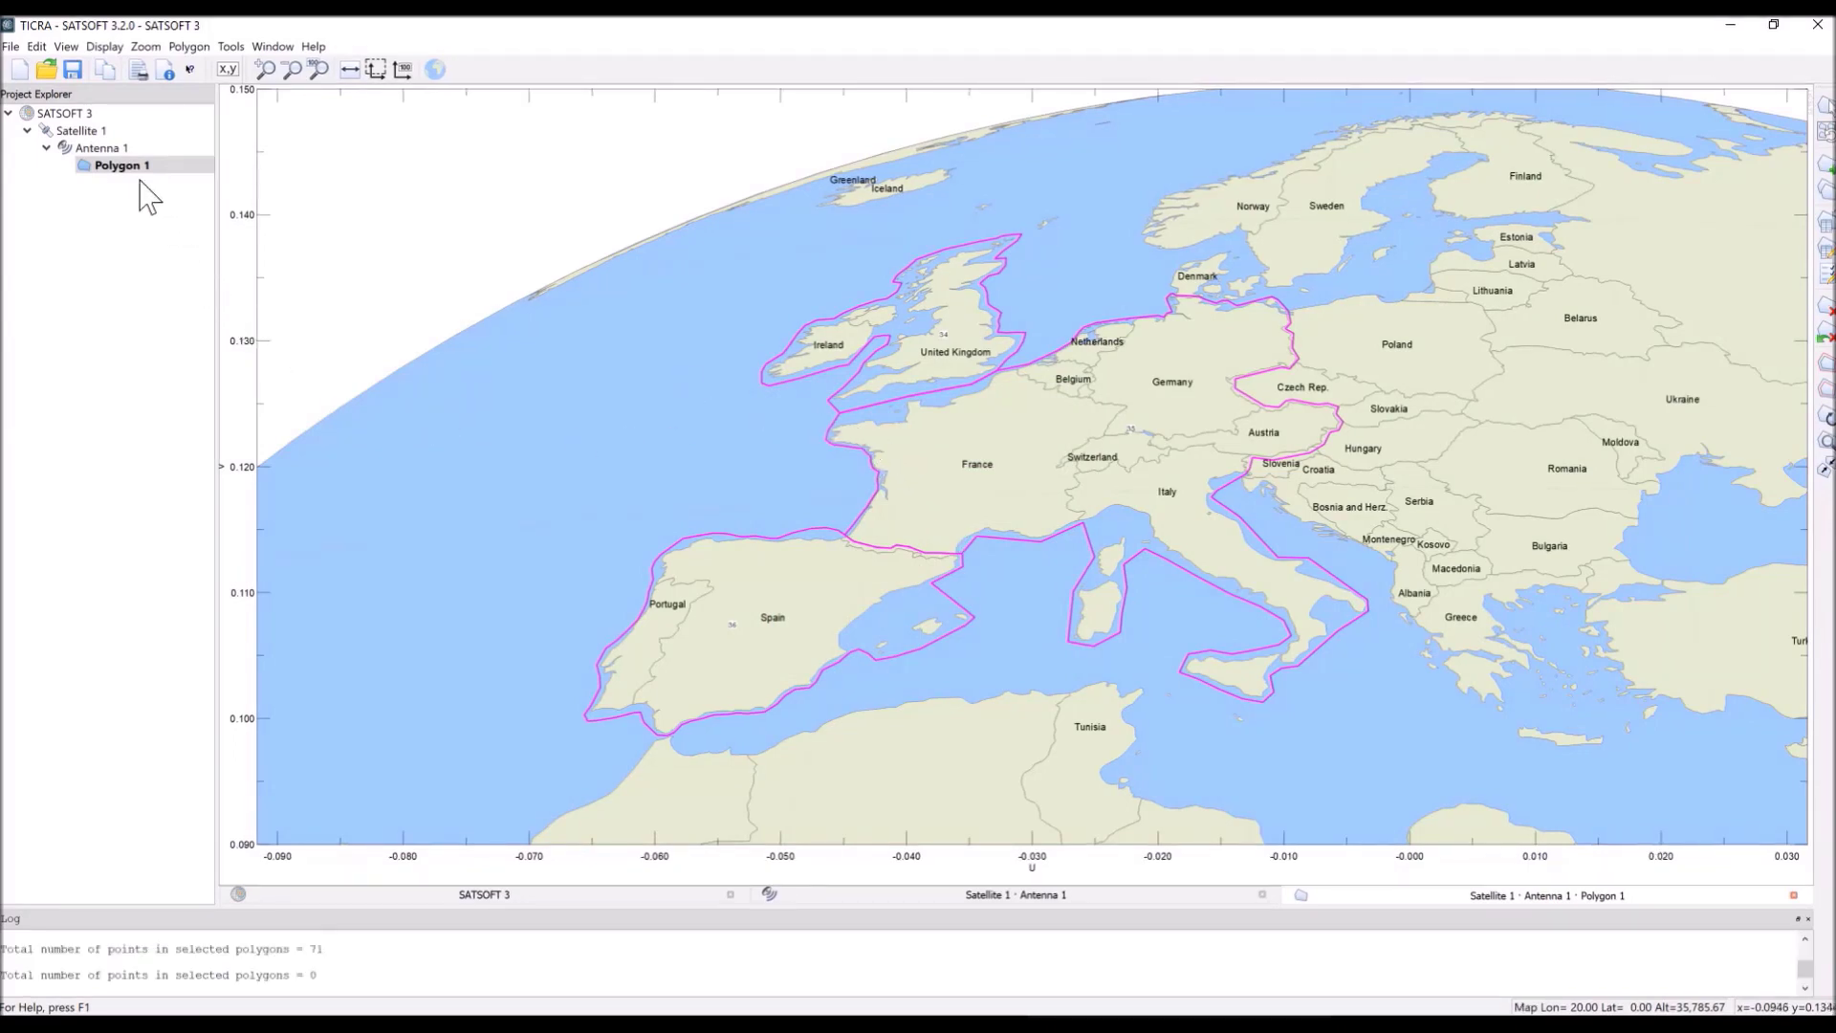
Step: Edit the elevation and yaw pointing error angles in the map and city parameters of Antenna 1
click(123, 147)
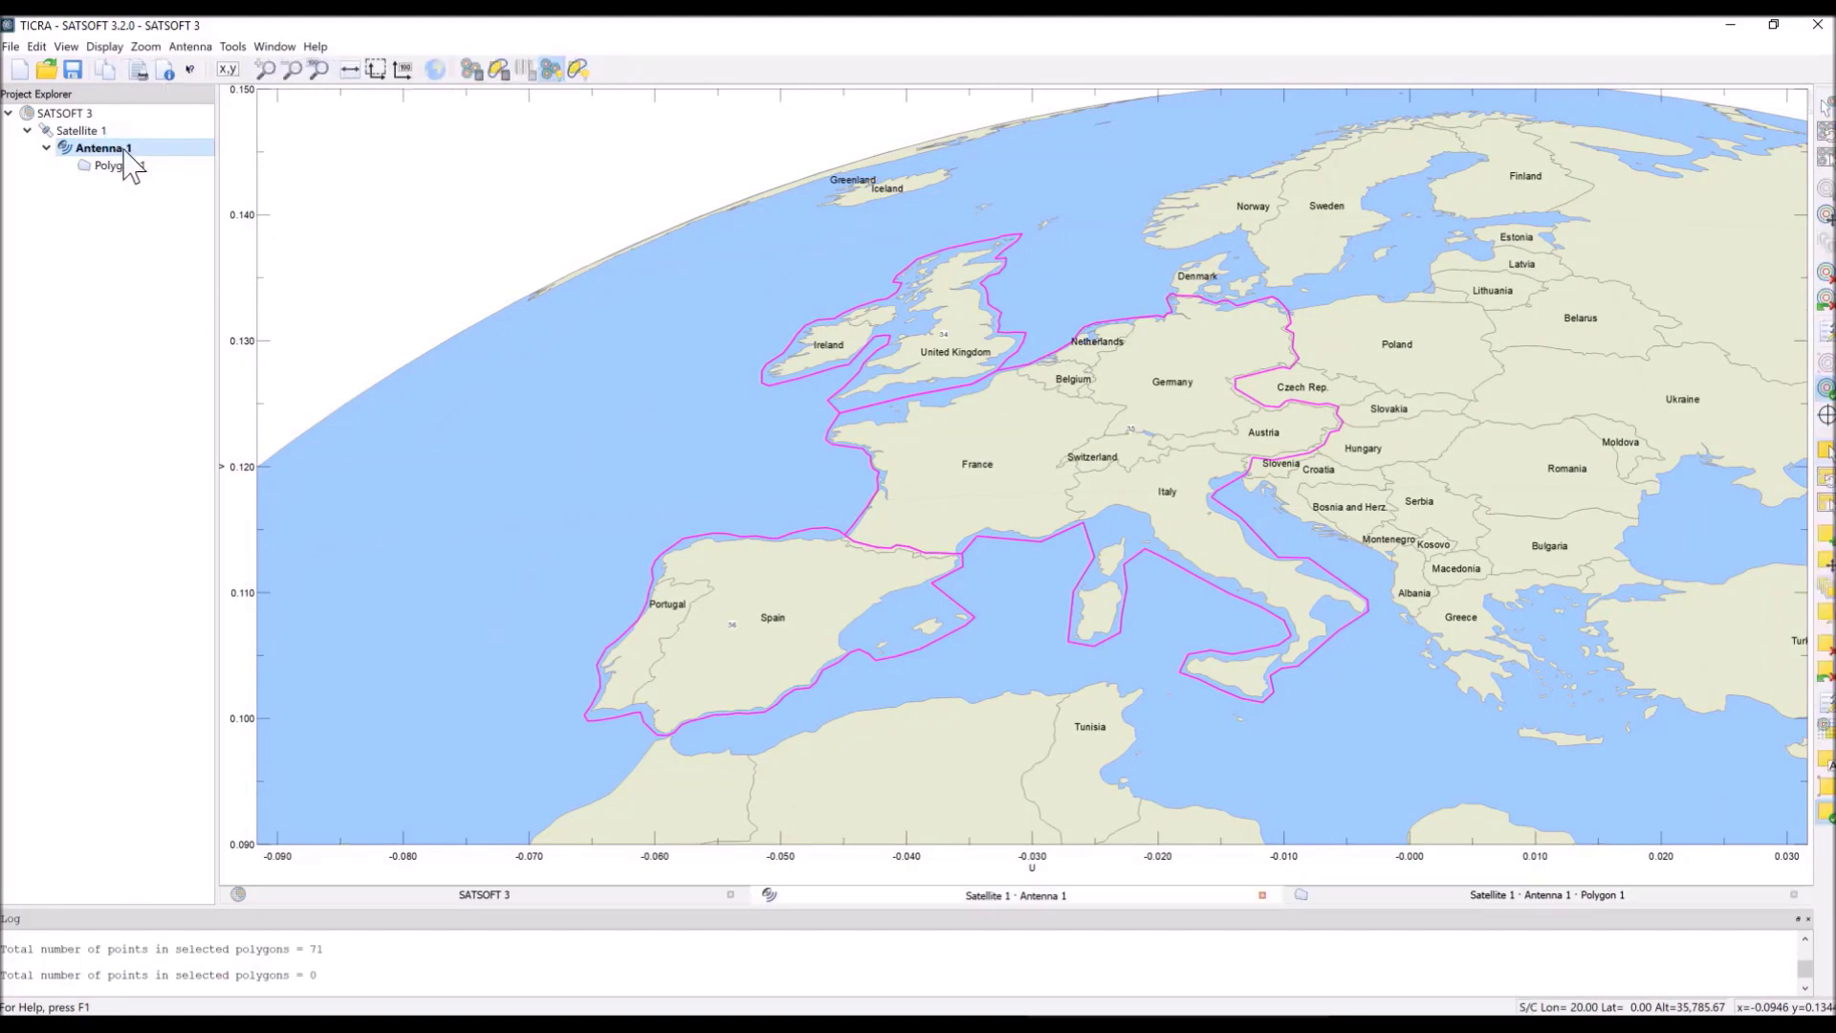
click(105, 46)
click(126, 103)
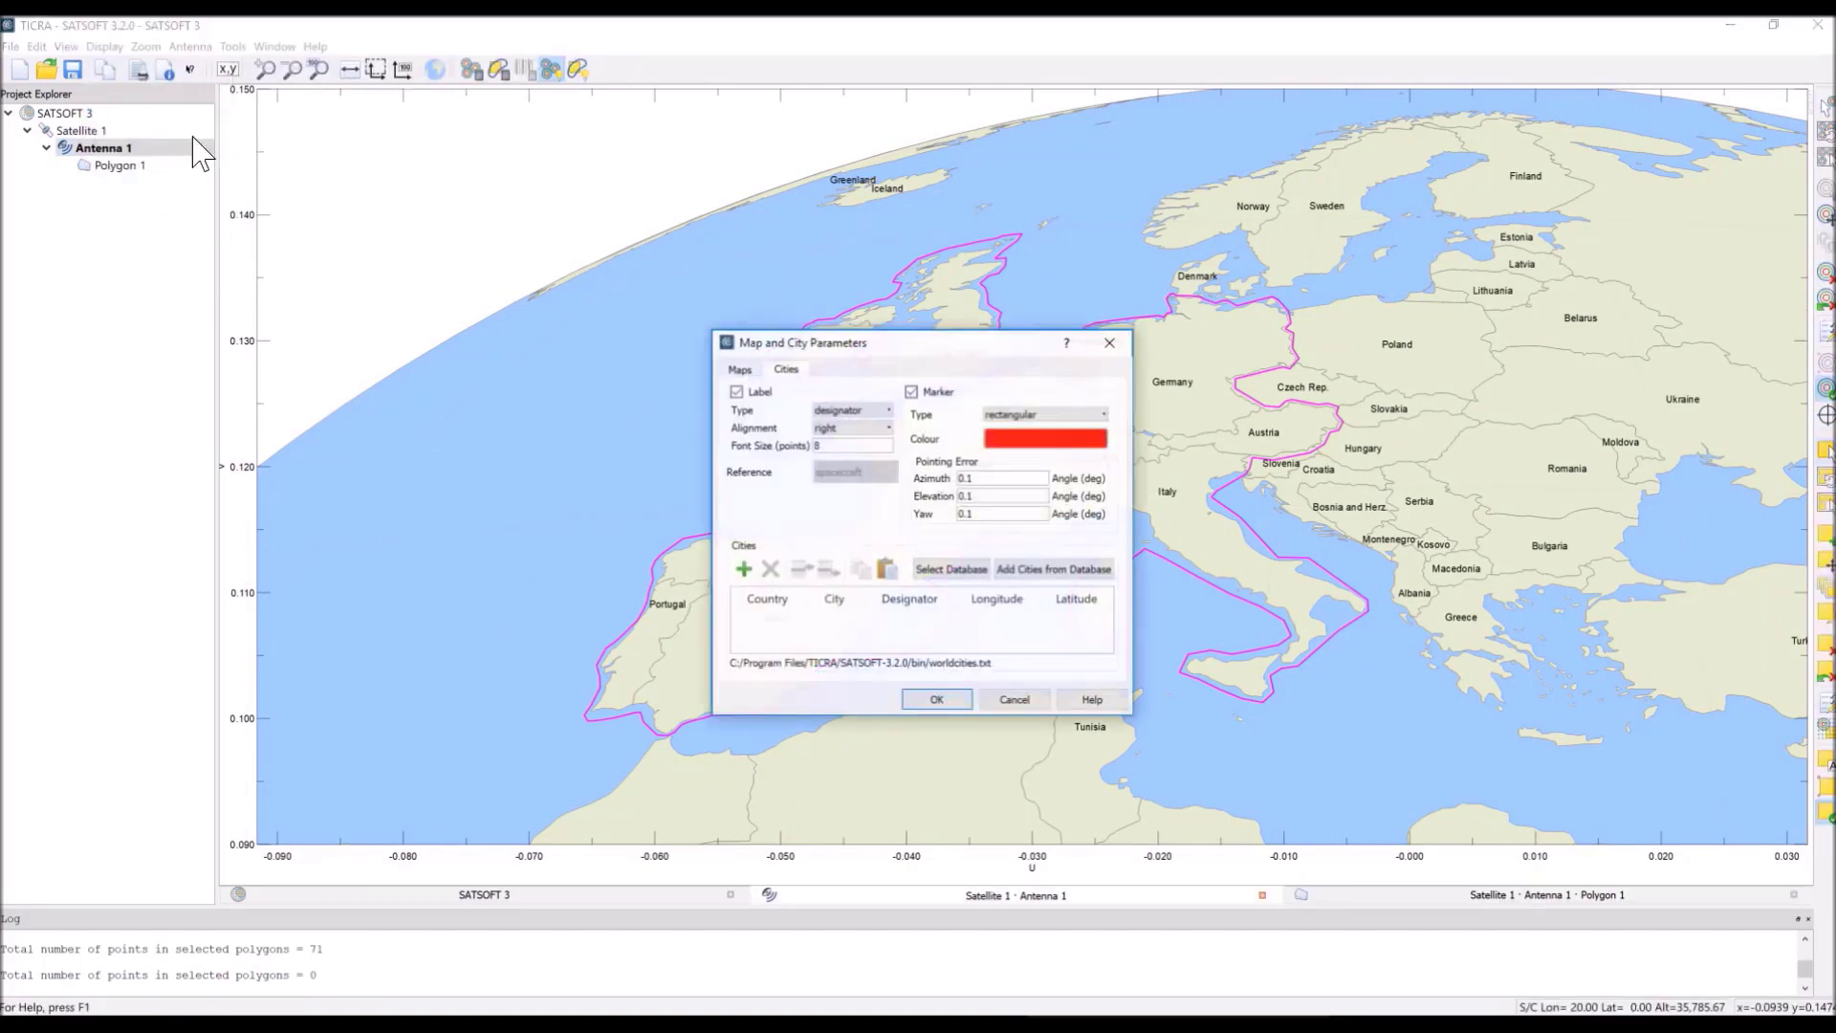
click(997, 481)
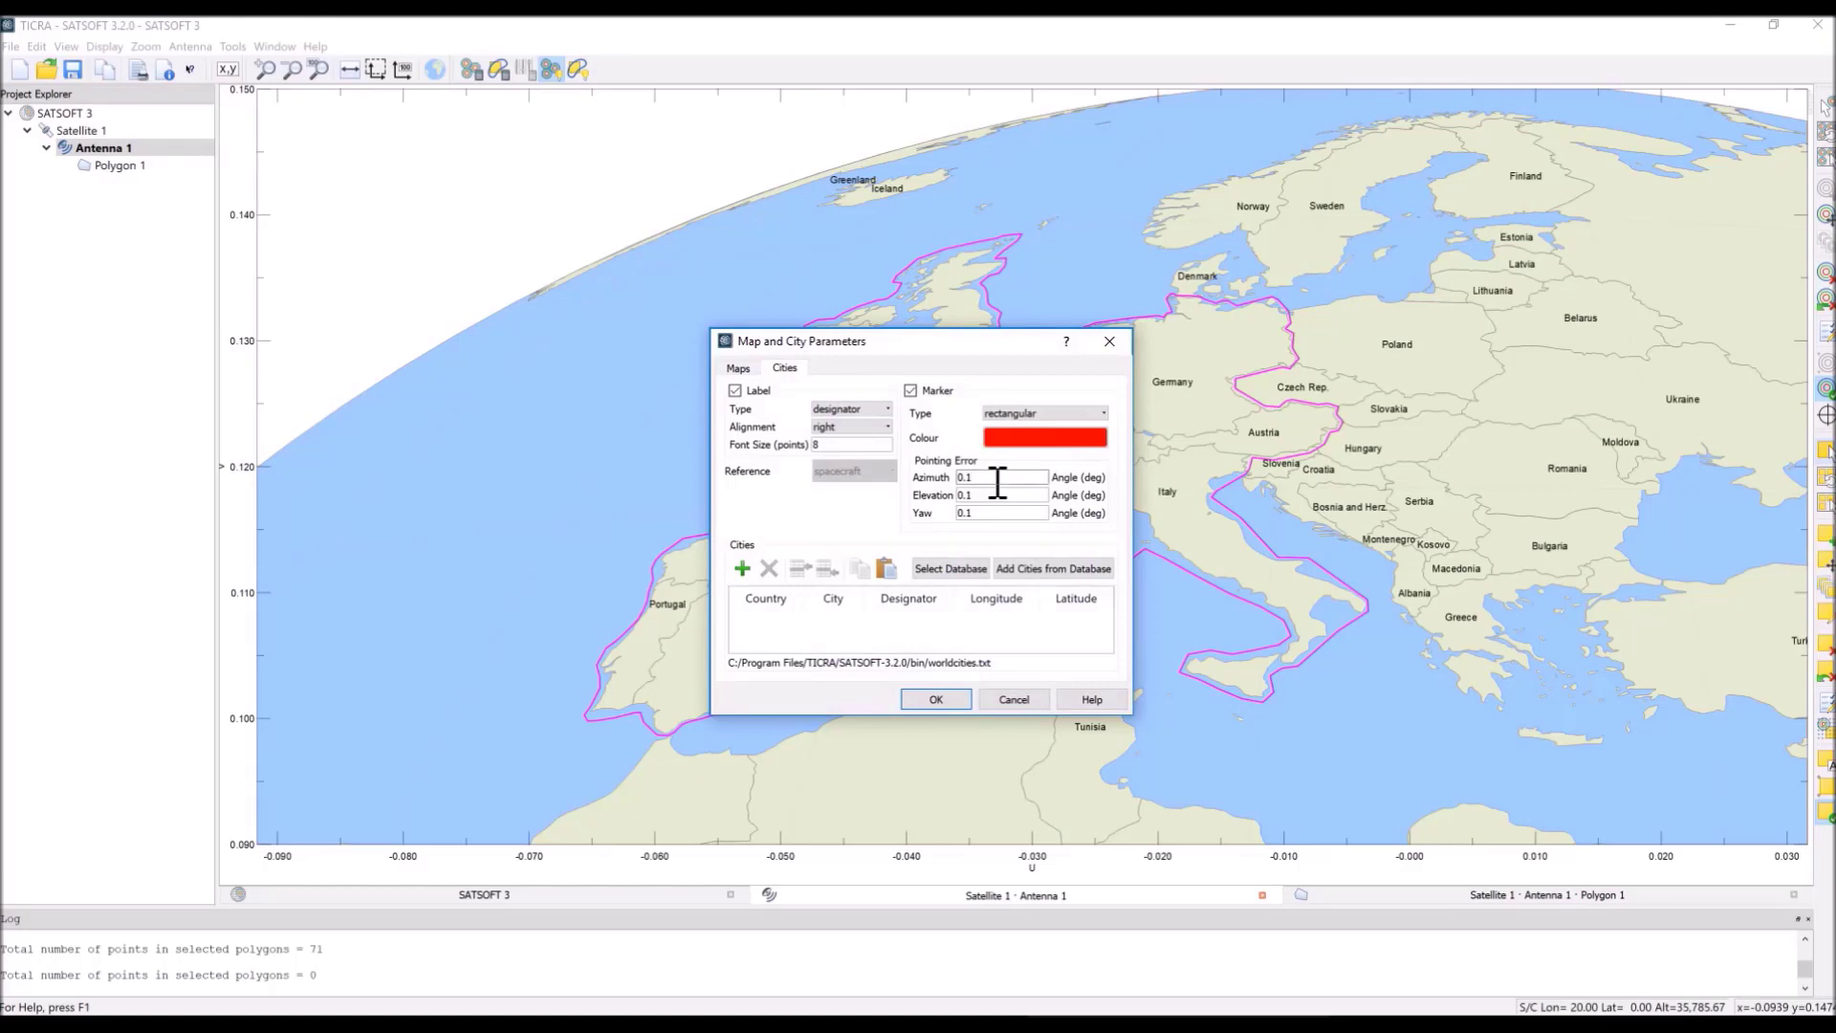
click(996, 493)
text(2)
click(995, 515)
text(2)
click(937, 699)
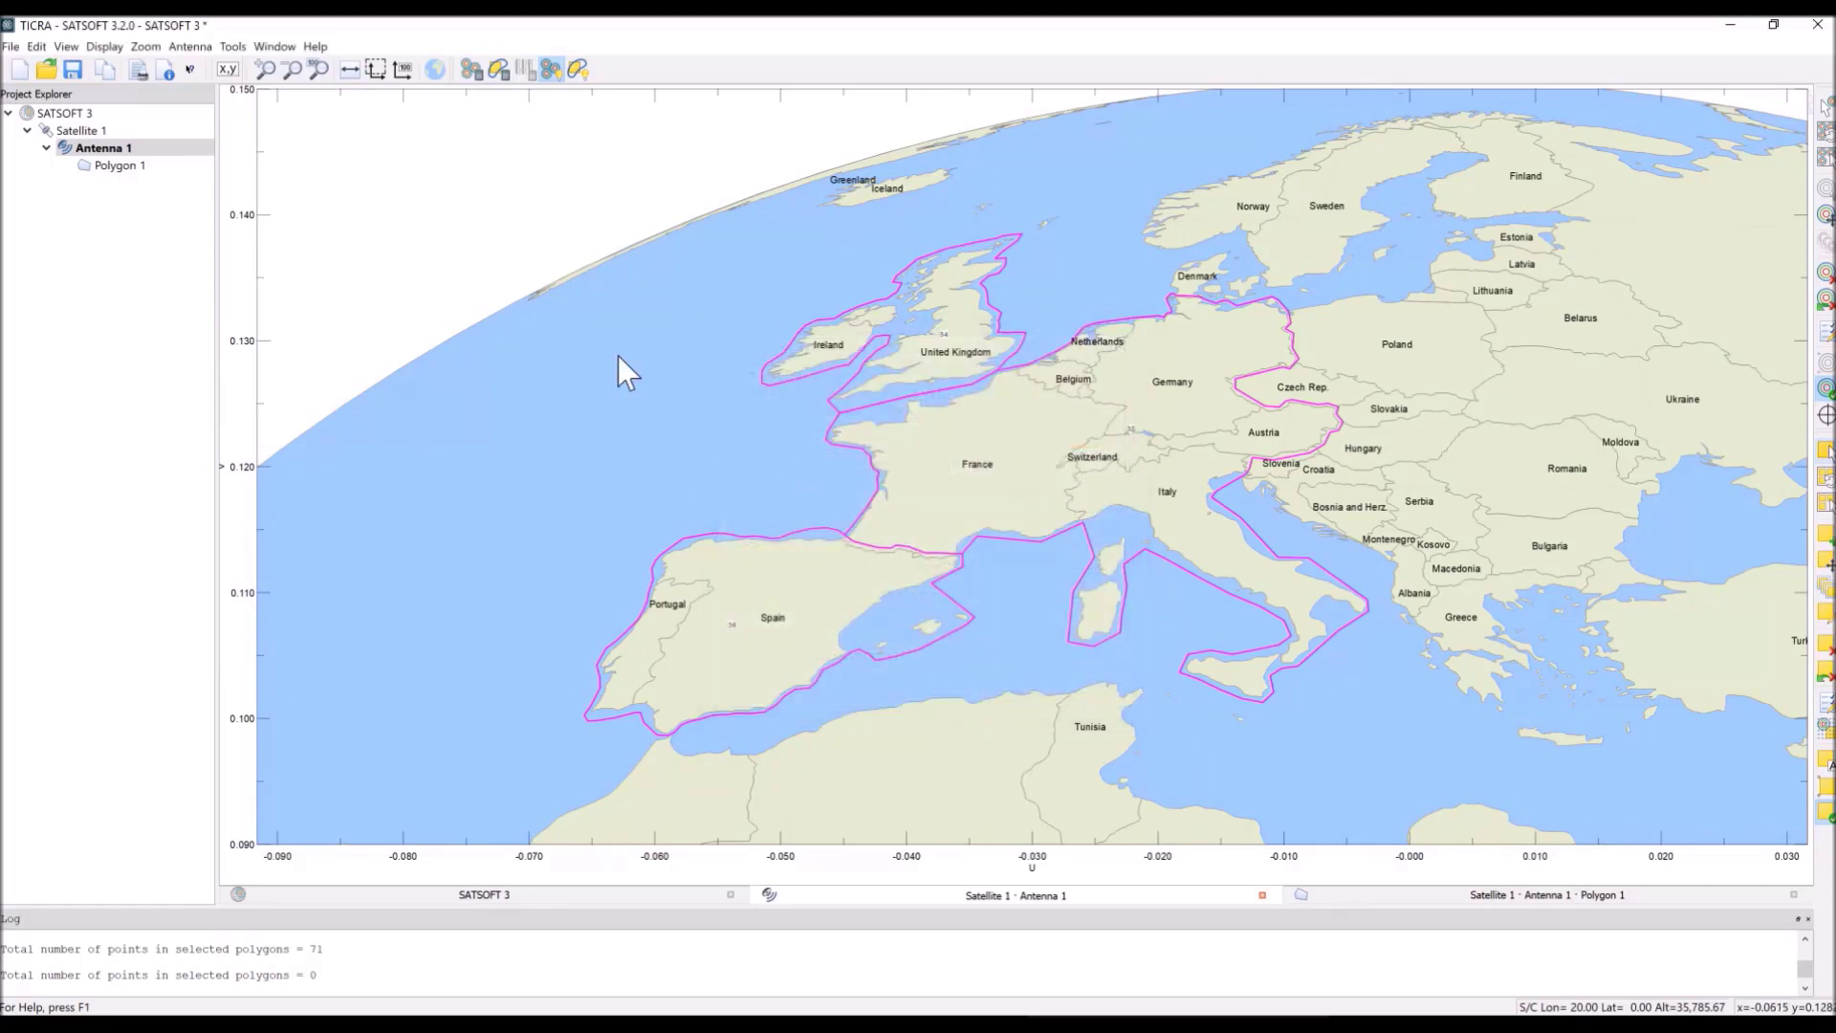
Step: Choose Shaped Reflector as the antenna model for Antenna 1
click(201, 55)
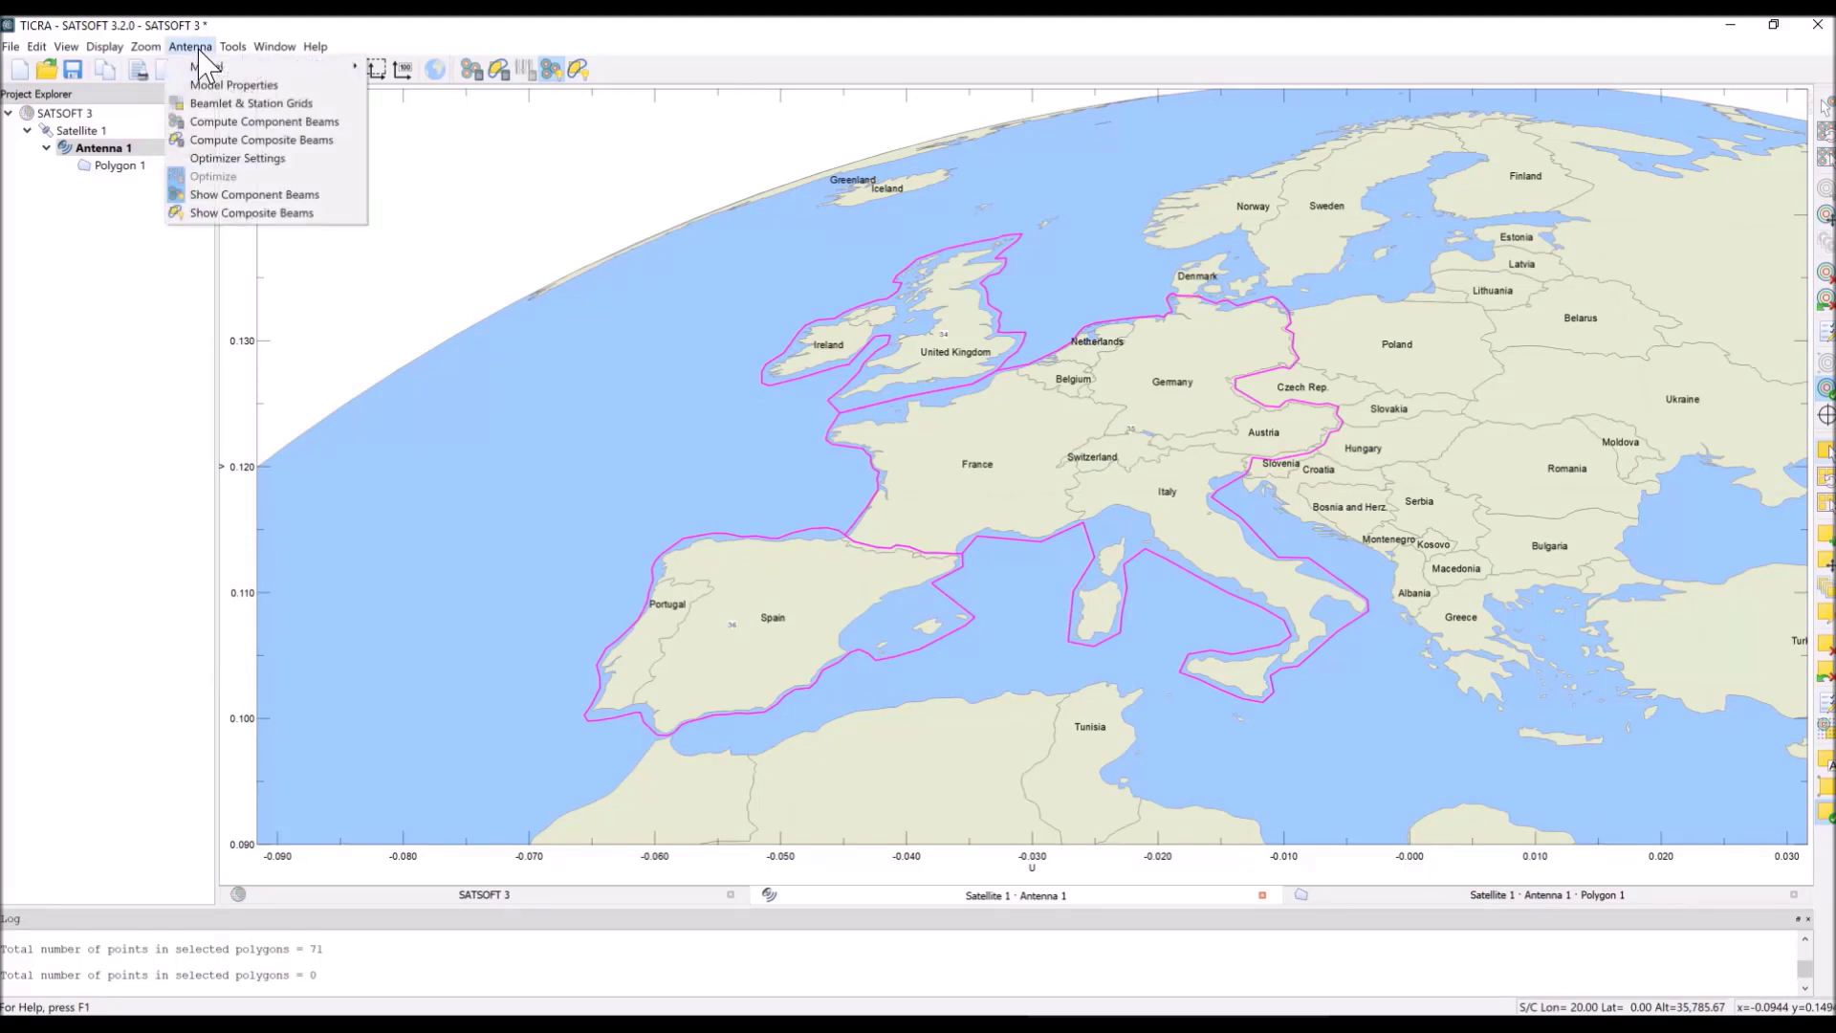
mouse_move(205, 66)
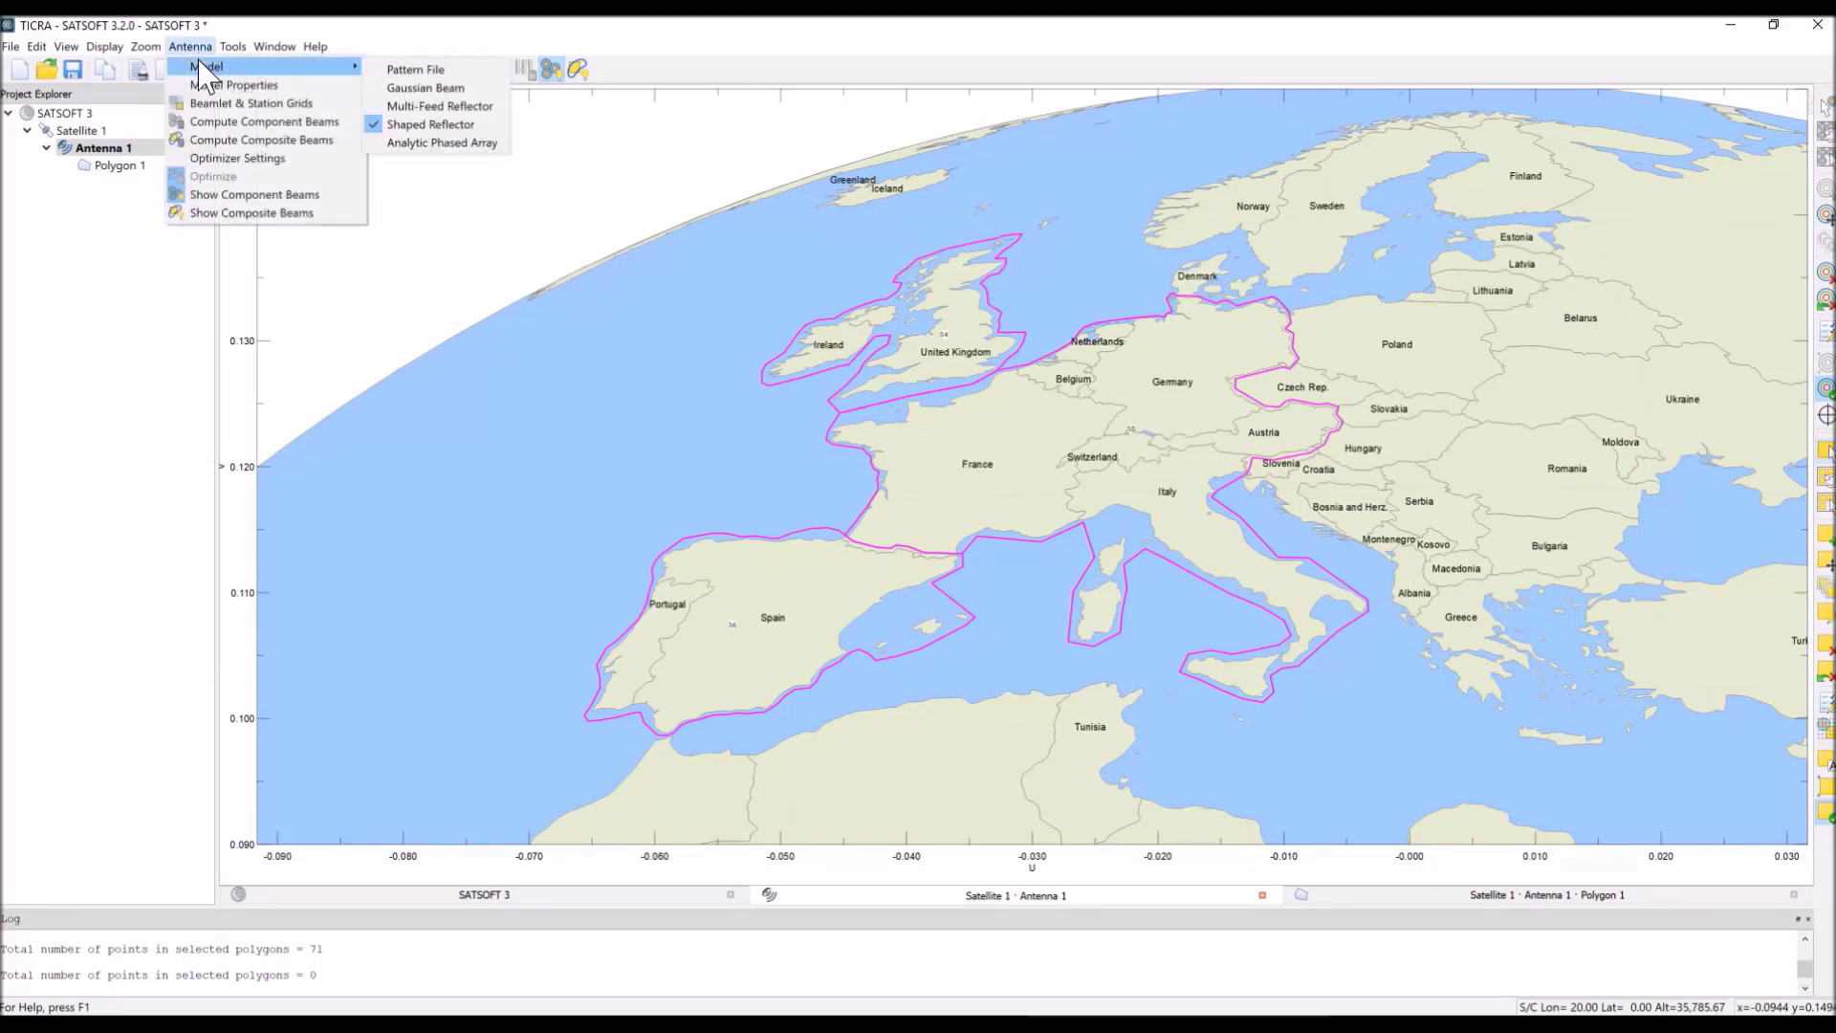
click(425, 126)
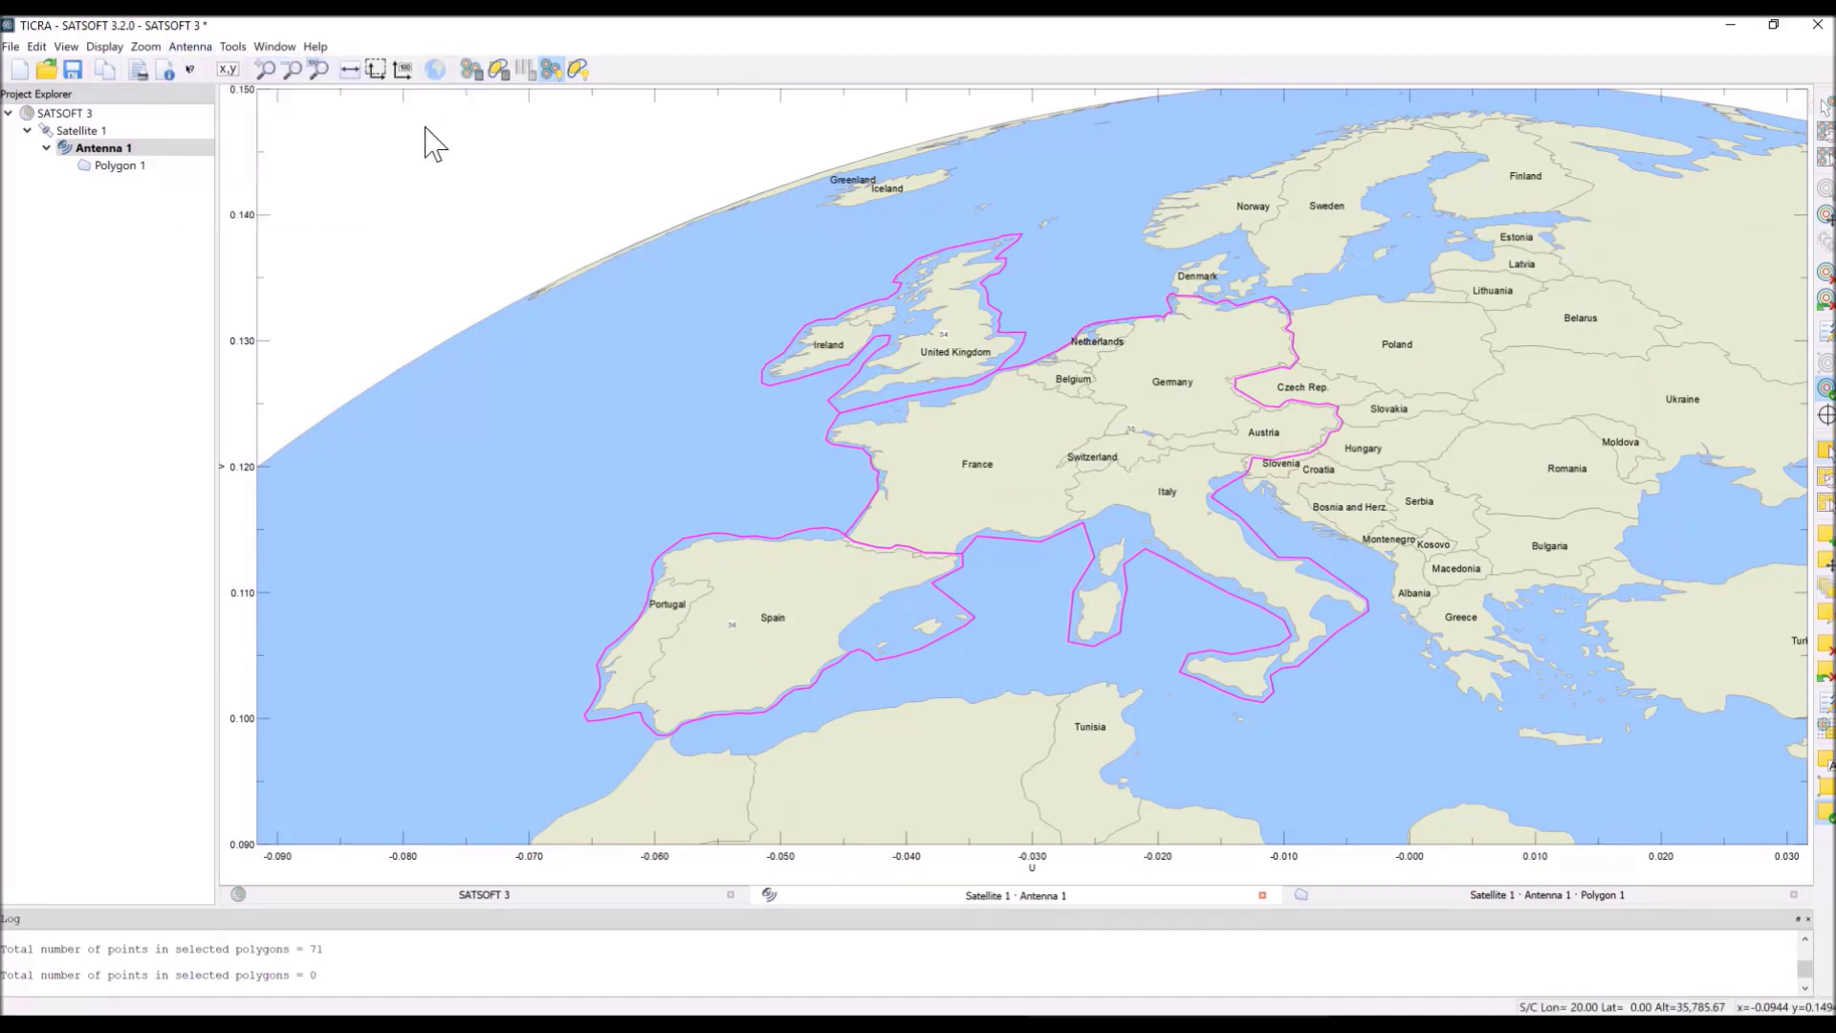
Step: Check the shaped reflector's aperture diameter, focal length, design frequency and offset clearance, and accept the model properties
click(196, 47)
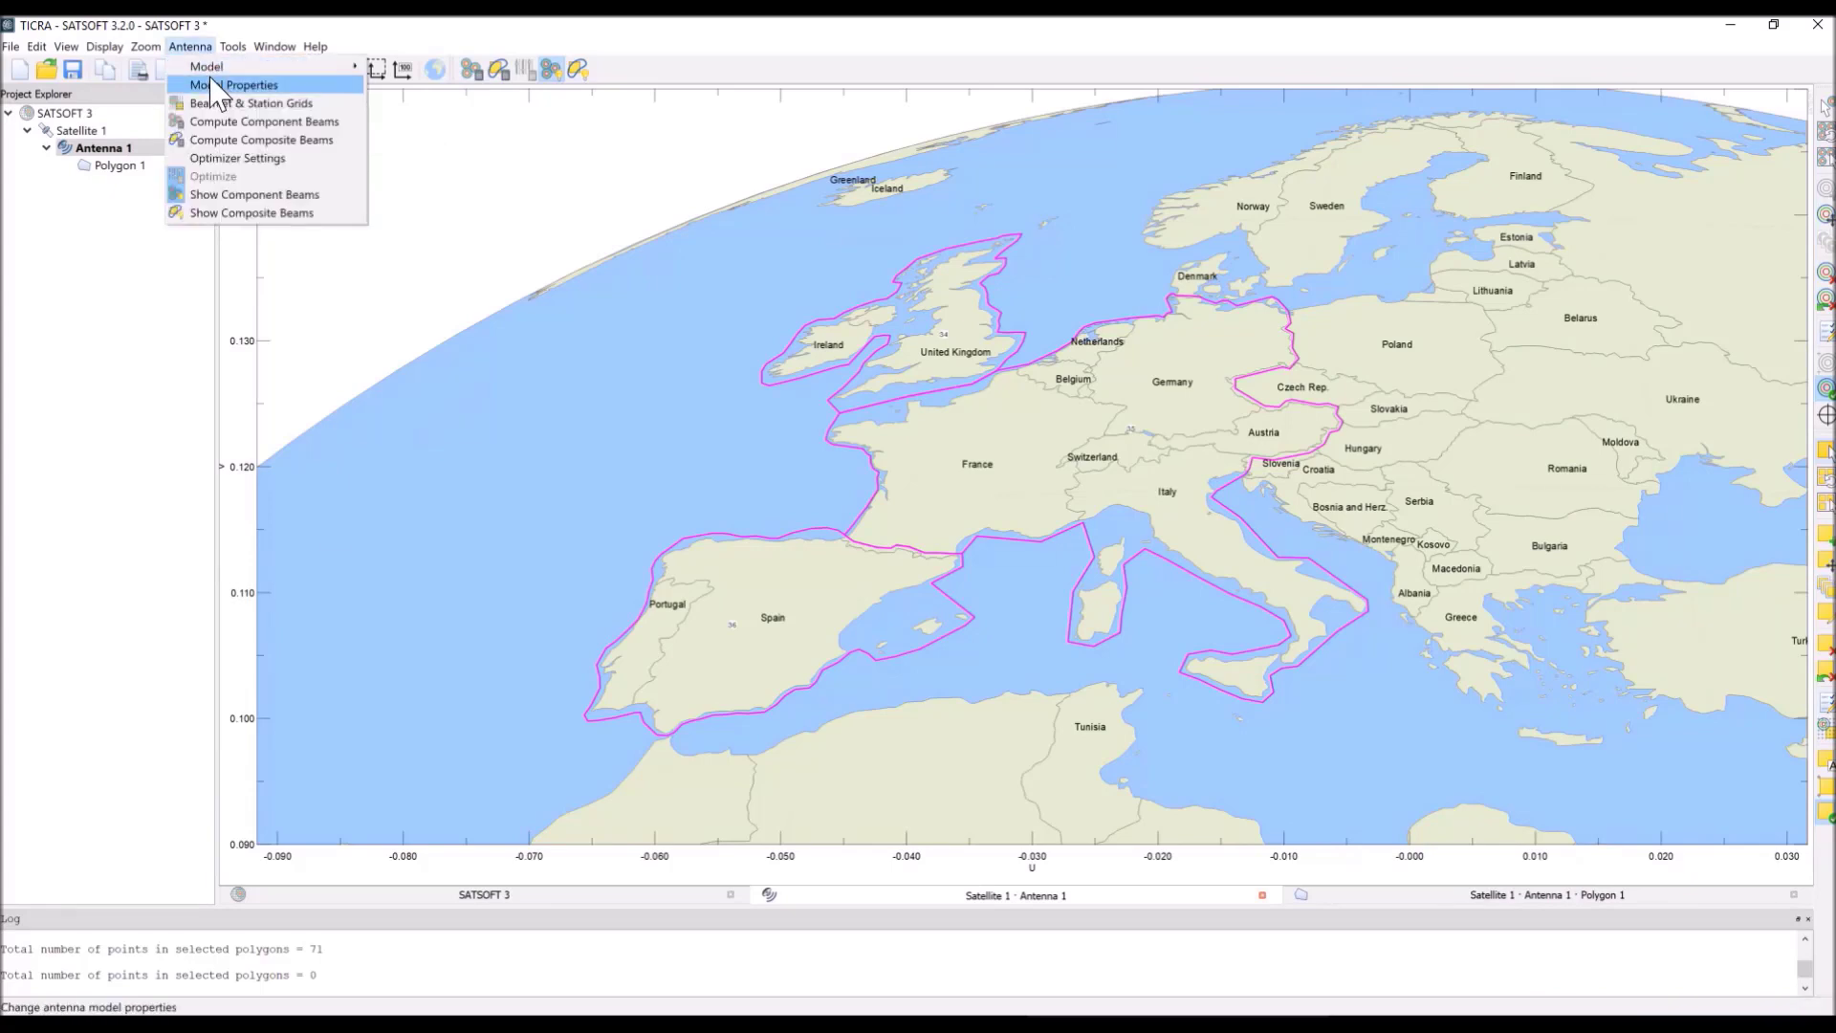
click(220, 86)
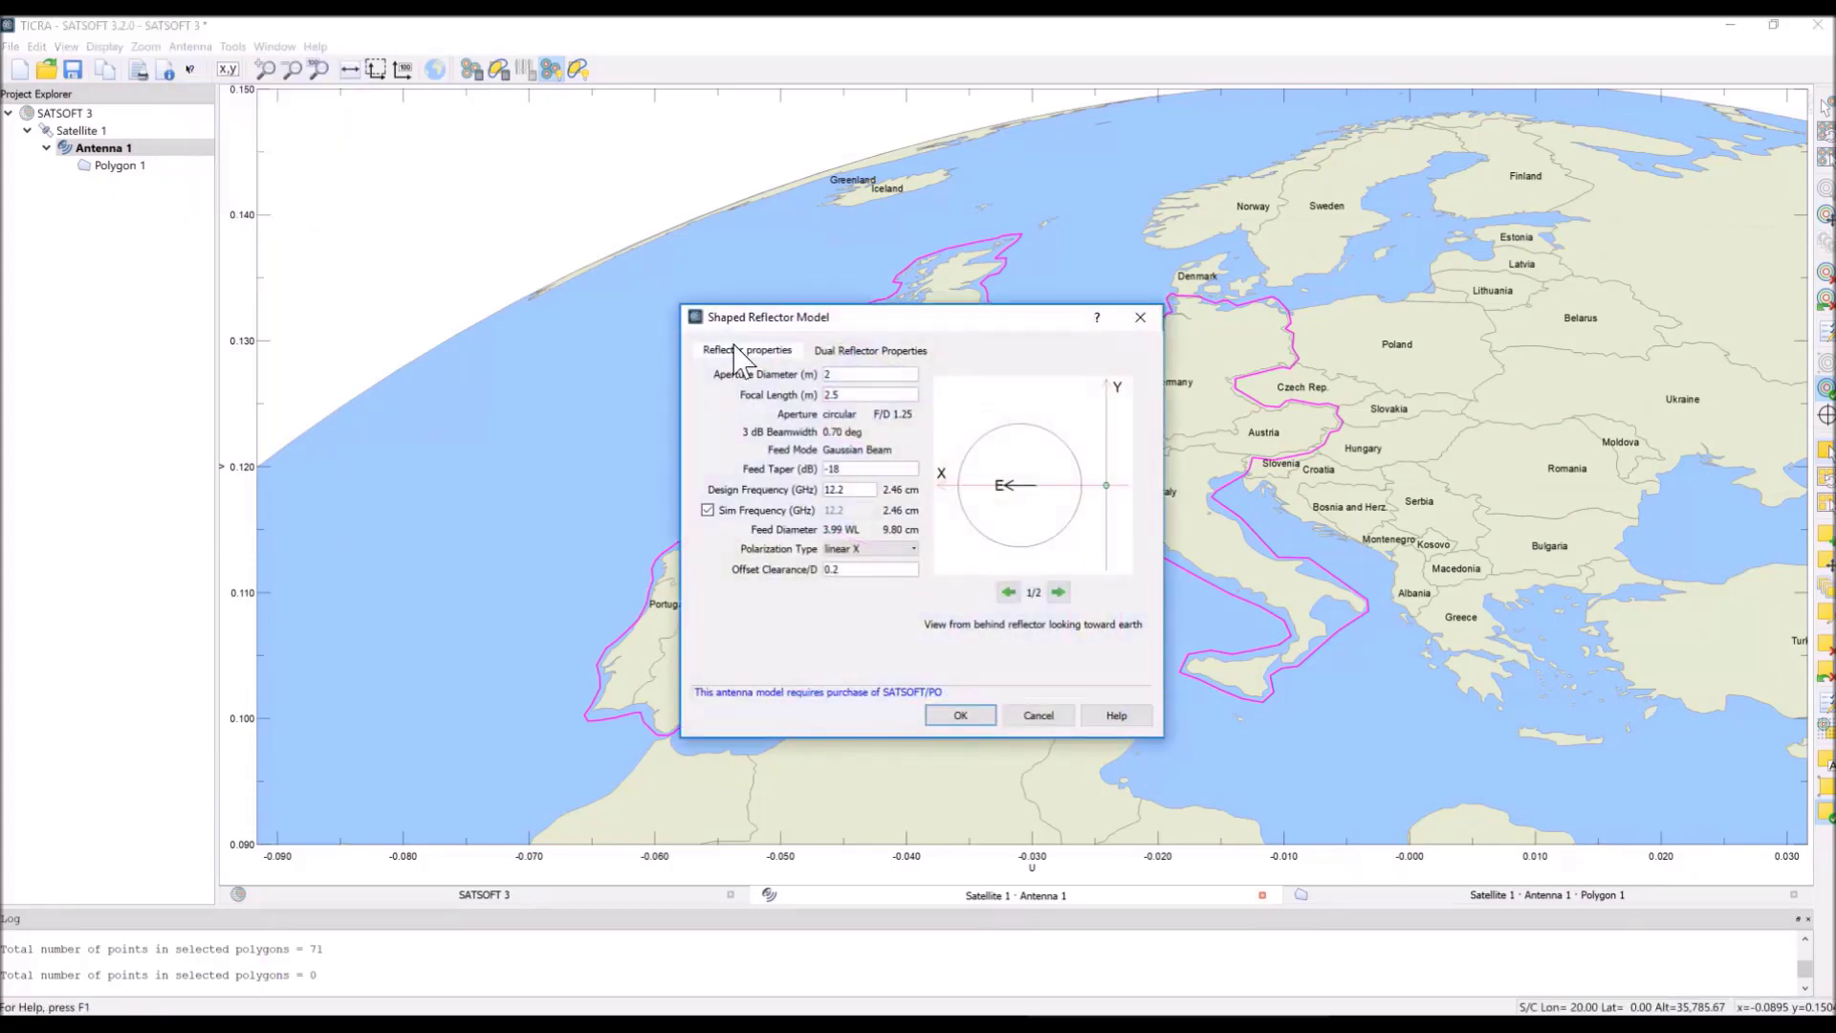
double_click(899, 375)
double_click(861, 395)
double_click(861, 488)
click(880, 568)
click(959, 715)
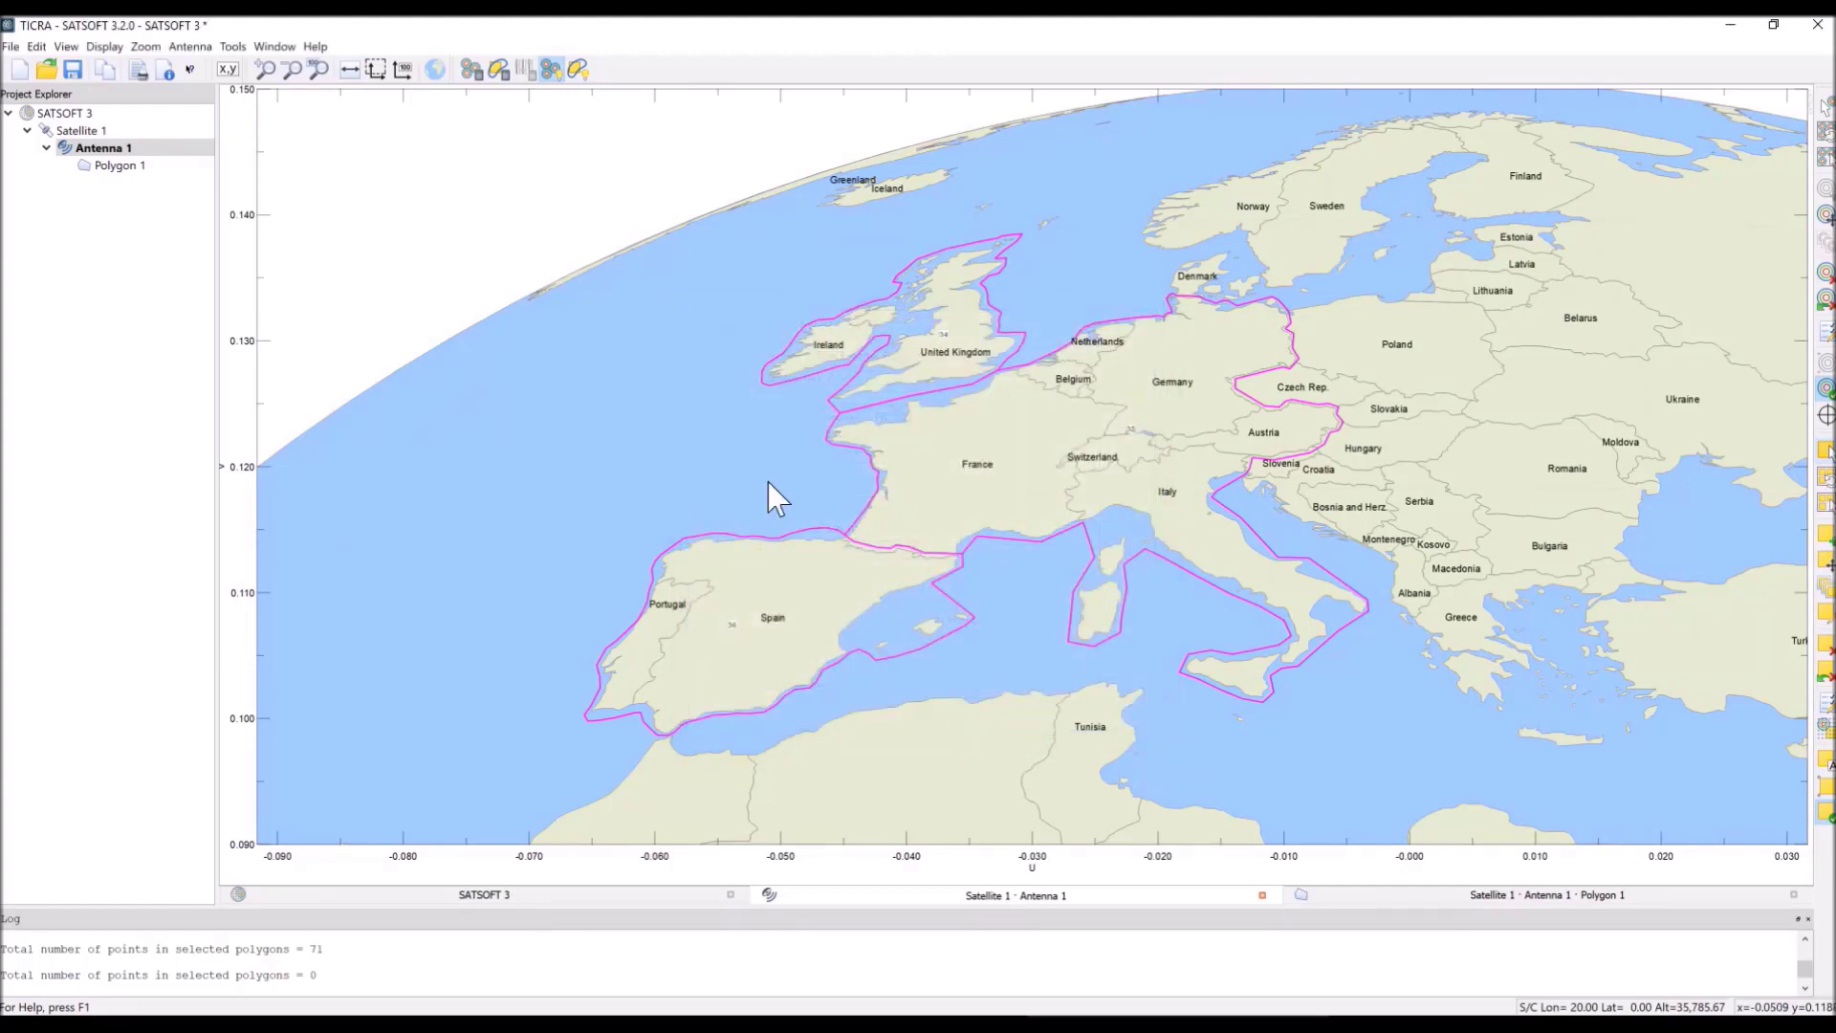
Step: Generate the beamlet grid from Polygon 1 with automatic boresight, coverage expanded for pointing error and beamlets oversized by 10%
click(191, 46)
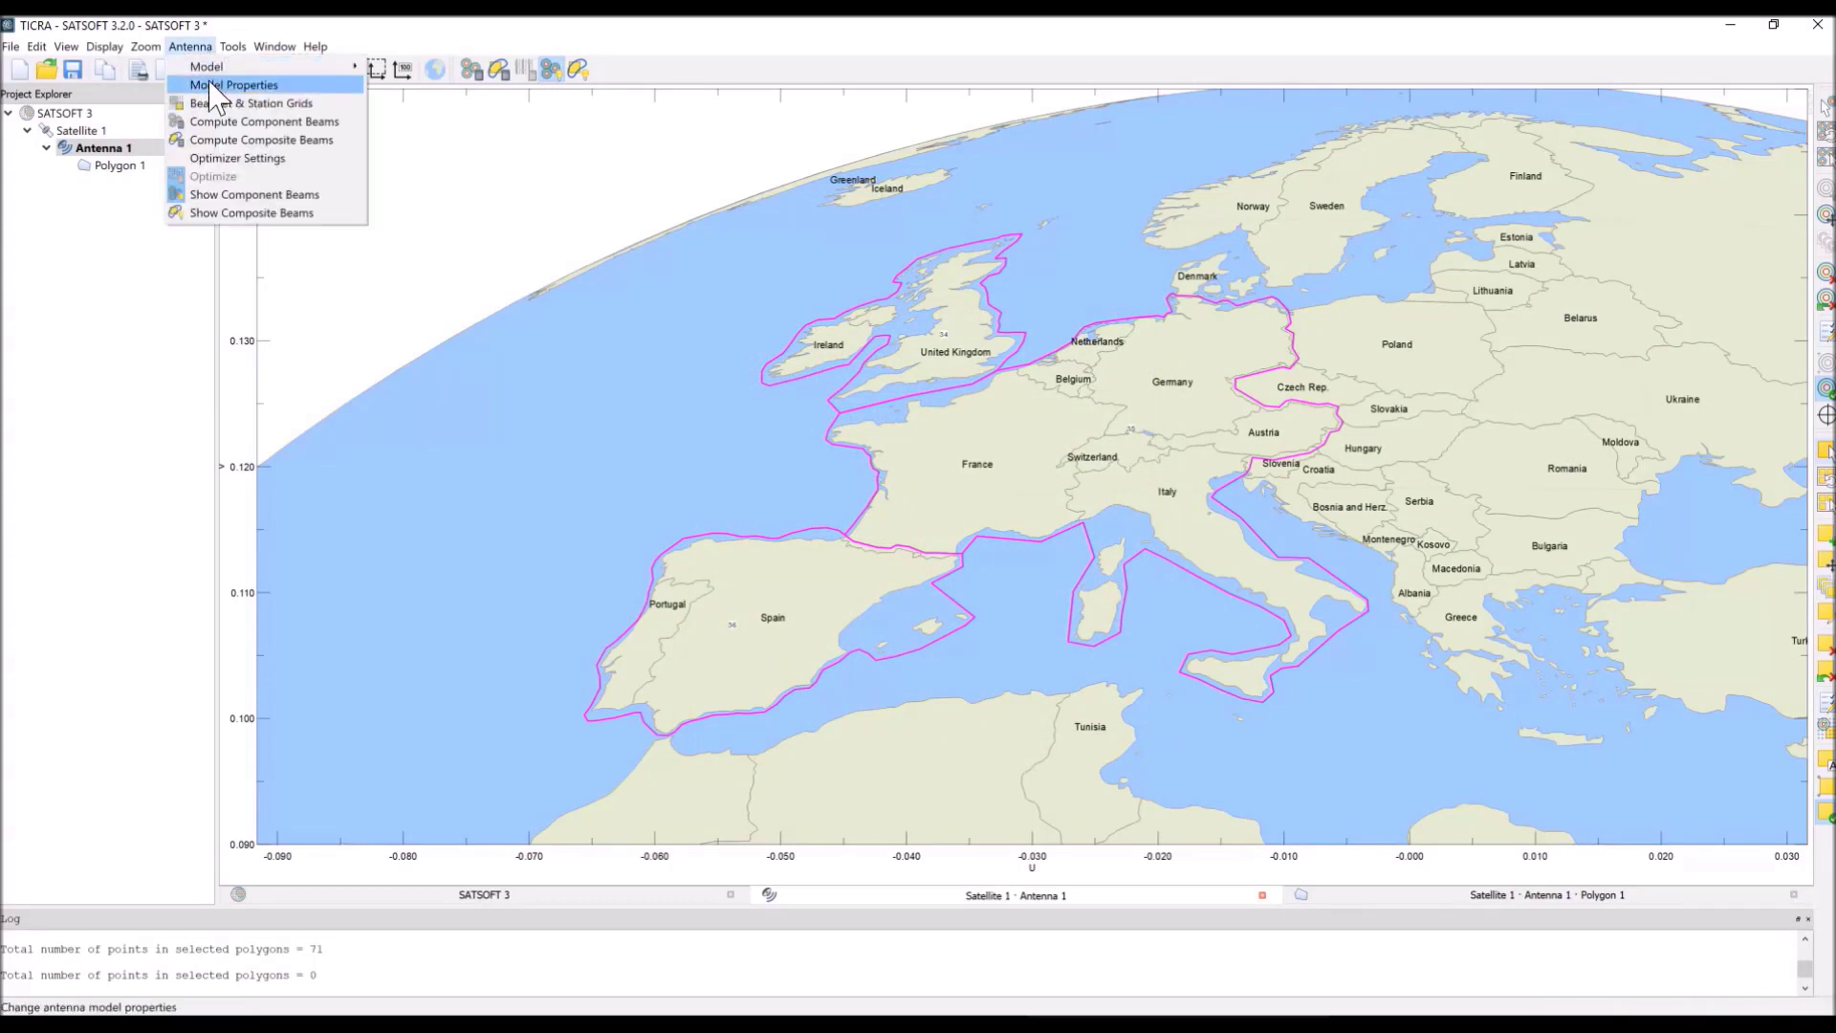
click(208, 102)
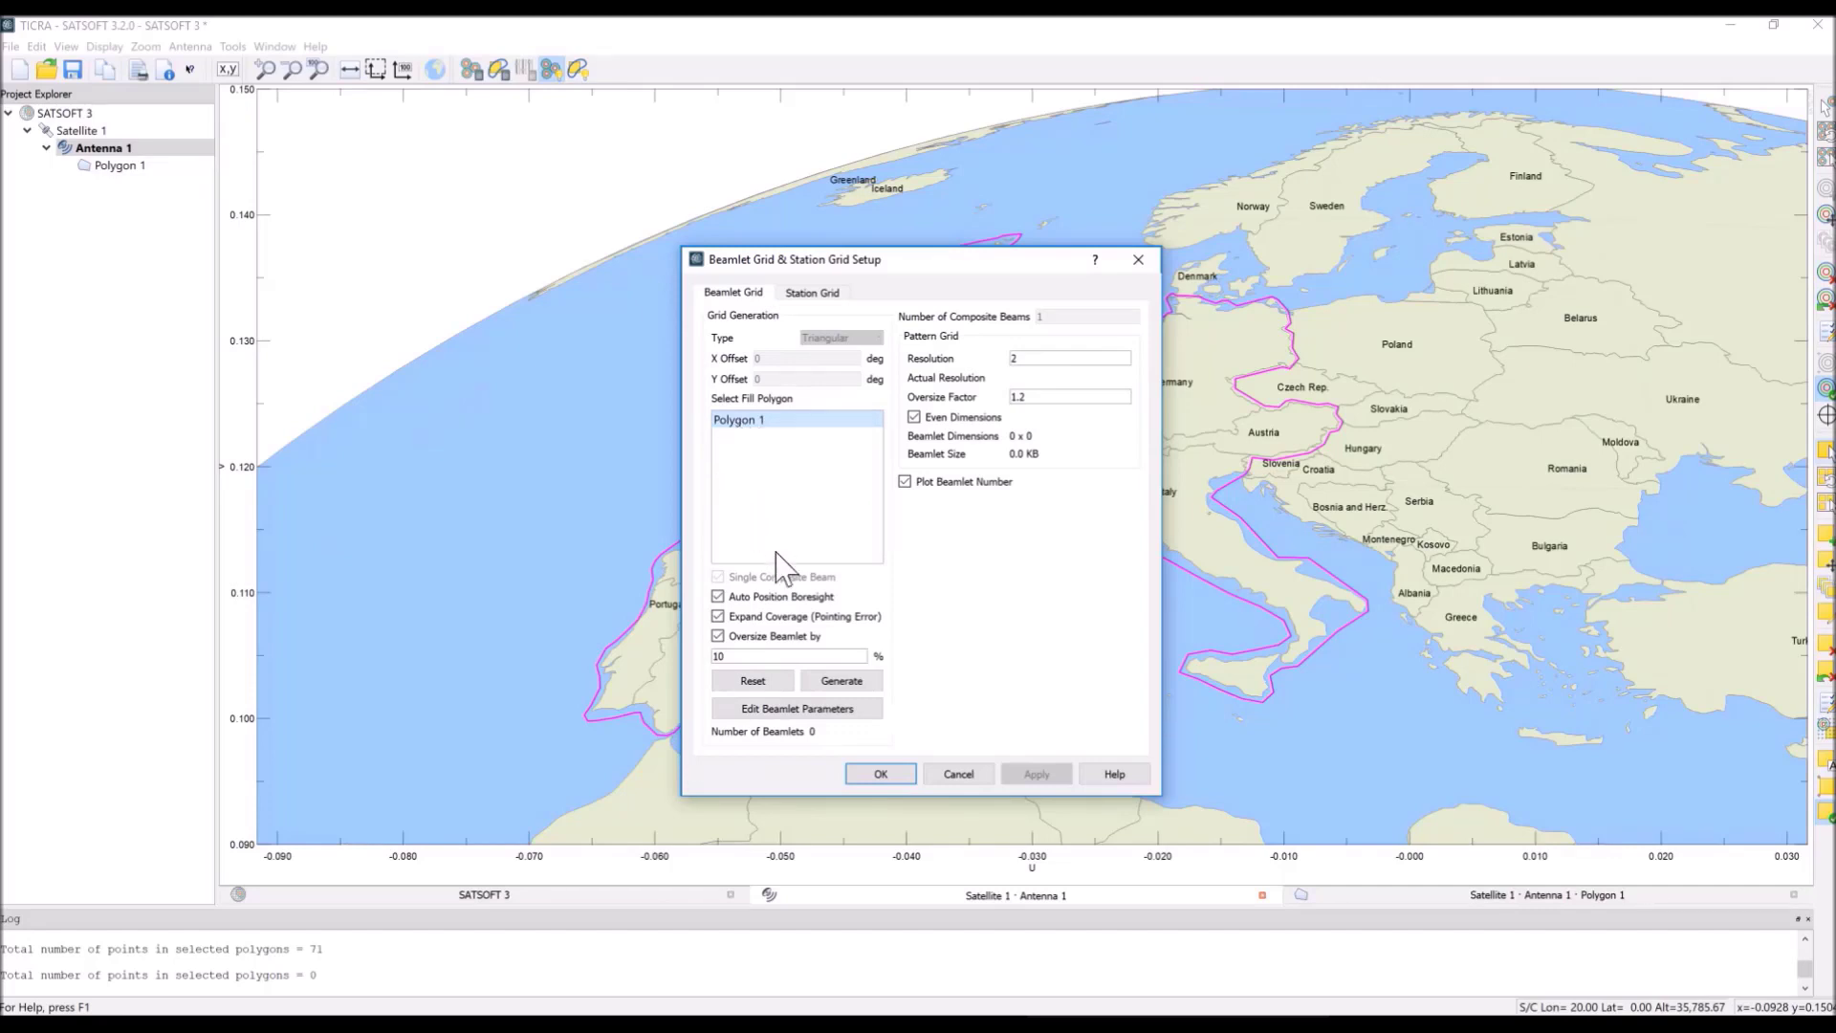
click(771, 597)
click(767, 618)
click(790, 638)
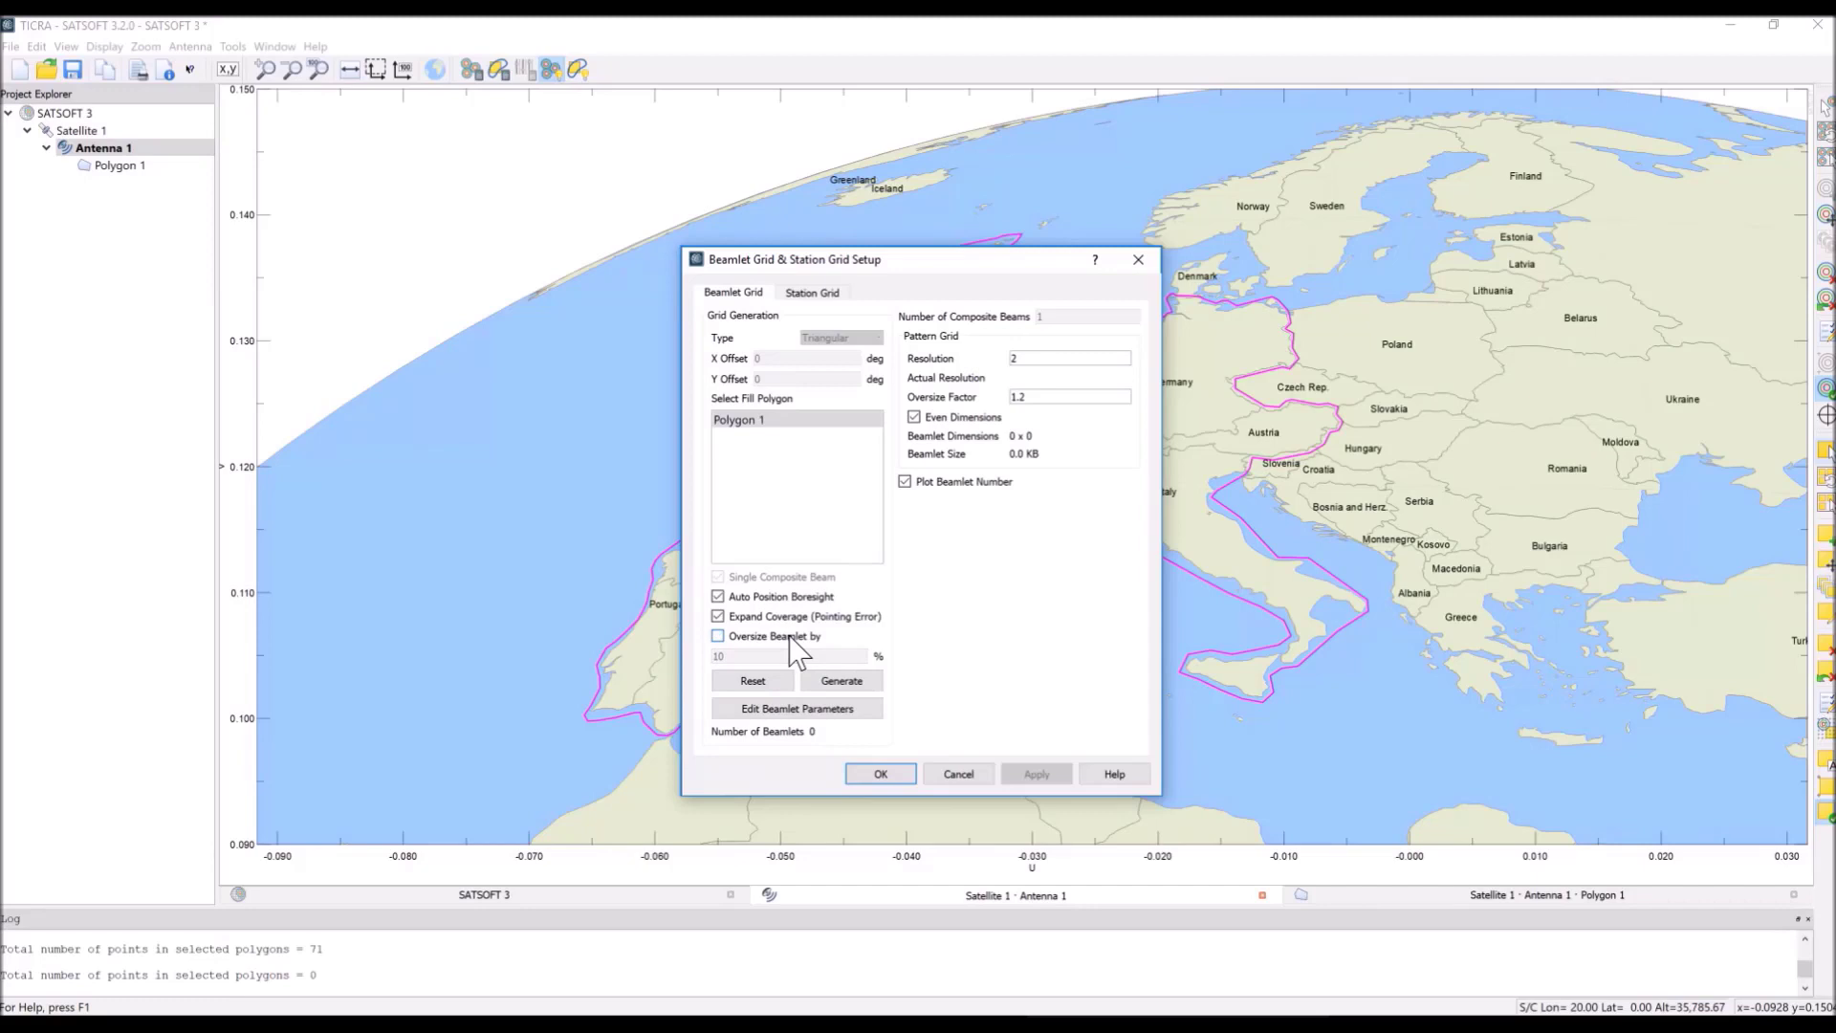
click(790, 637)
click(842, 680)
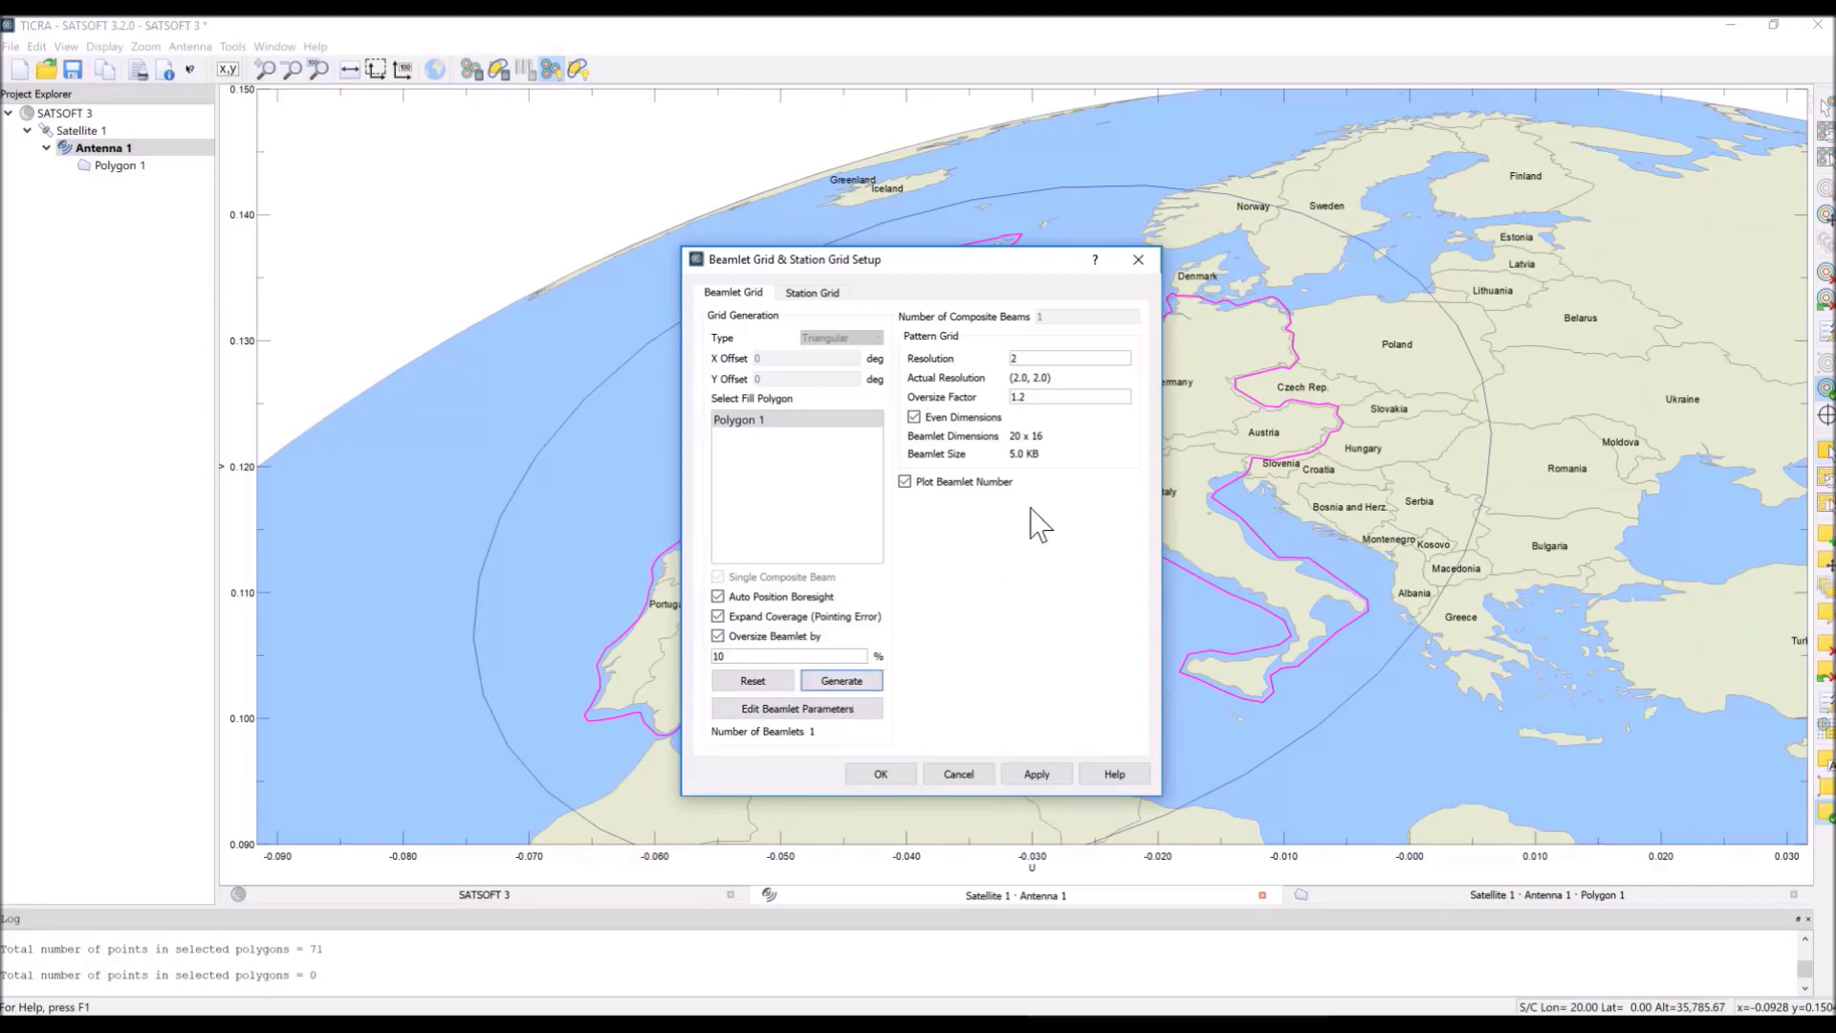
Step: Set the beamlet pattern grid's resolution to 6 and oversize factor to 4, and apply the changes
double_click(1035, 357)
click(1034, 398)
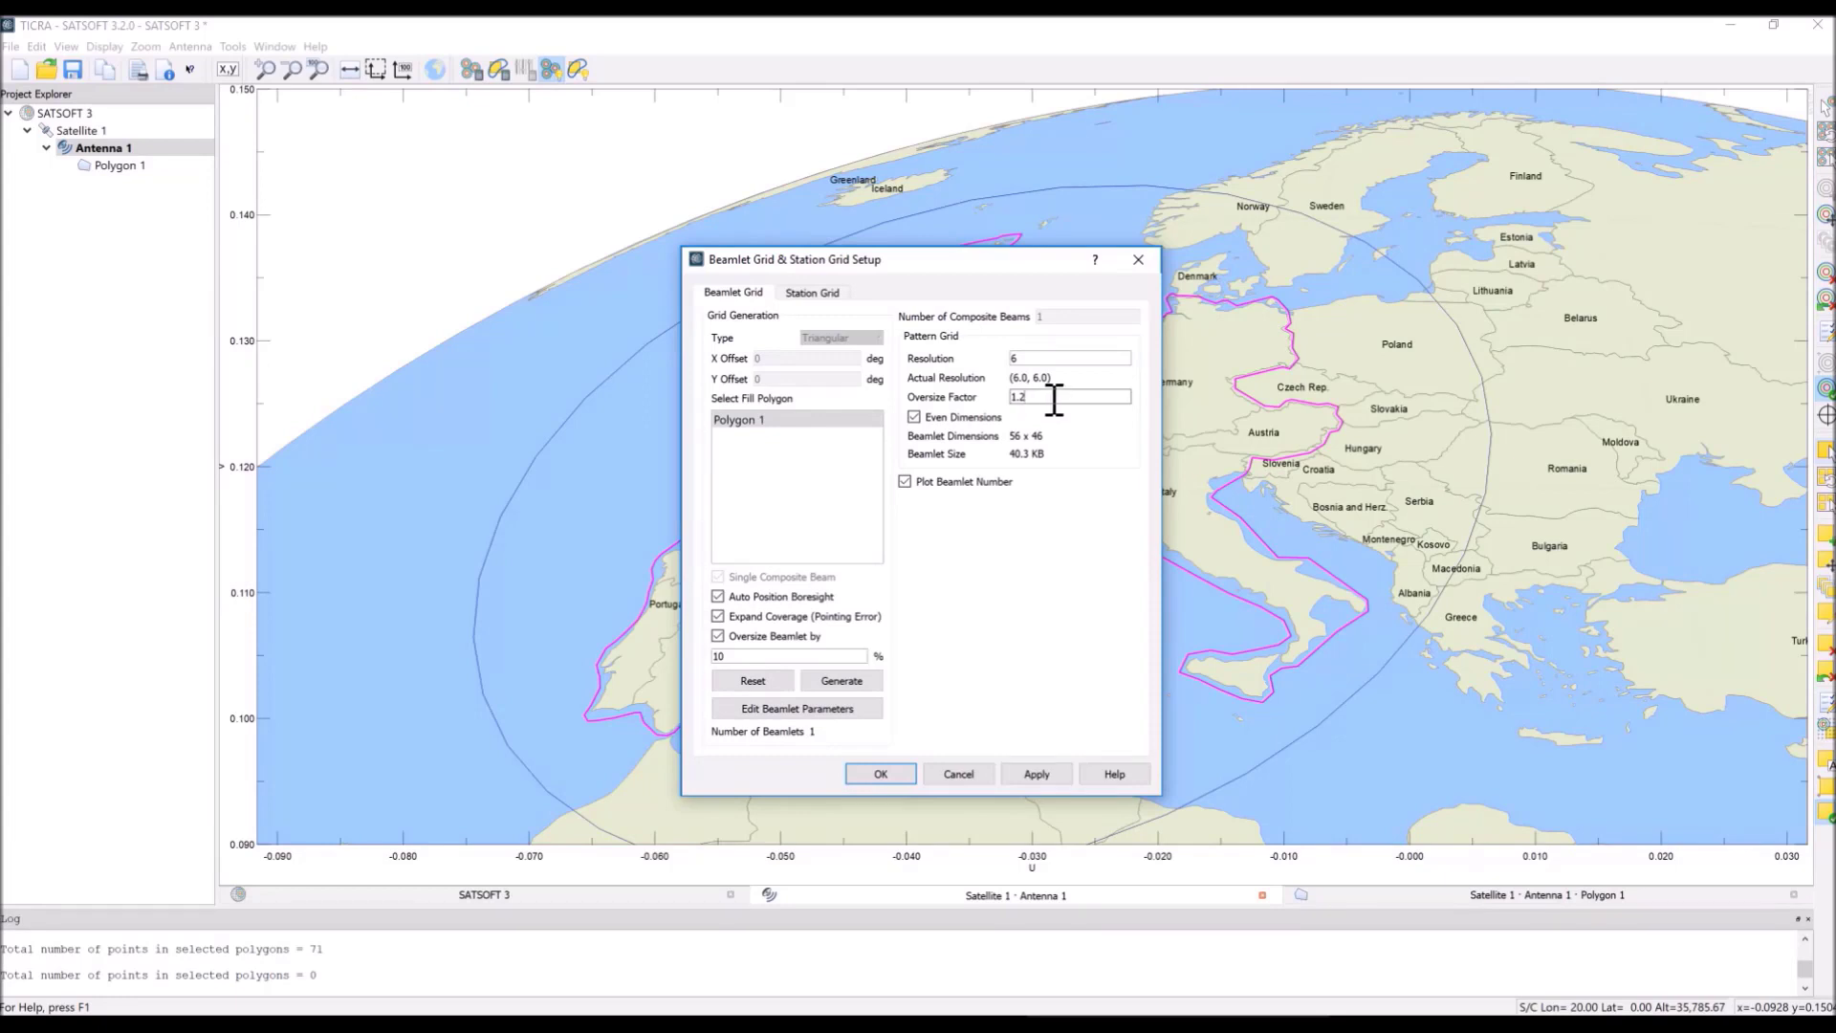
drag(1053, 399, 985, 403)
text(4)
click(1023, 766)
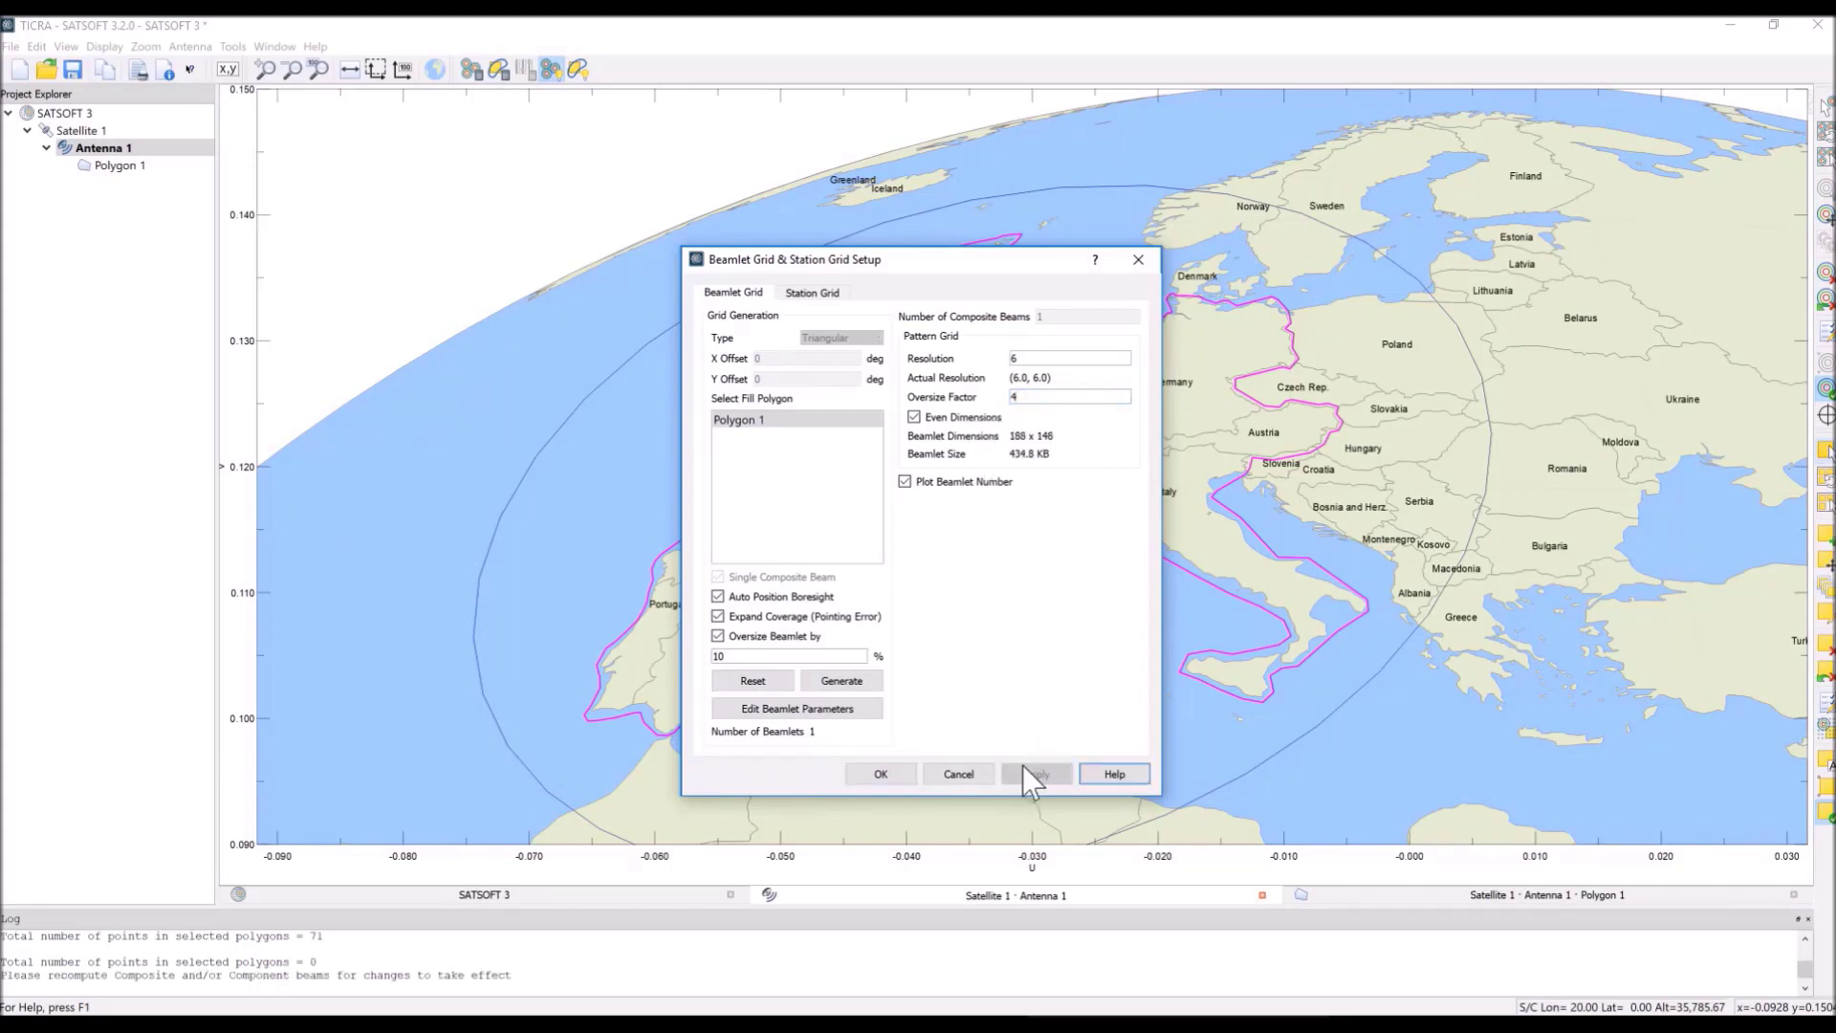
Step: Generate a triangular station grid over Polygon 1 using the polygon labels as weights, and accept the grid setup
click(813, 293)
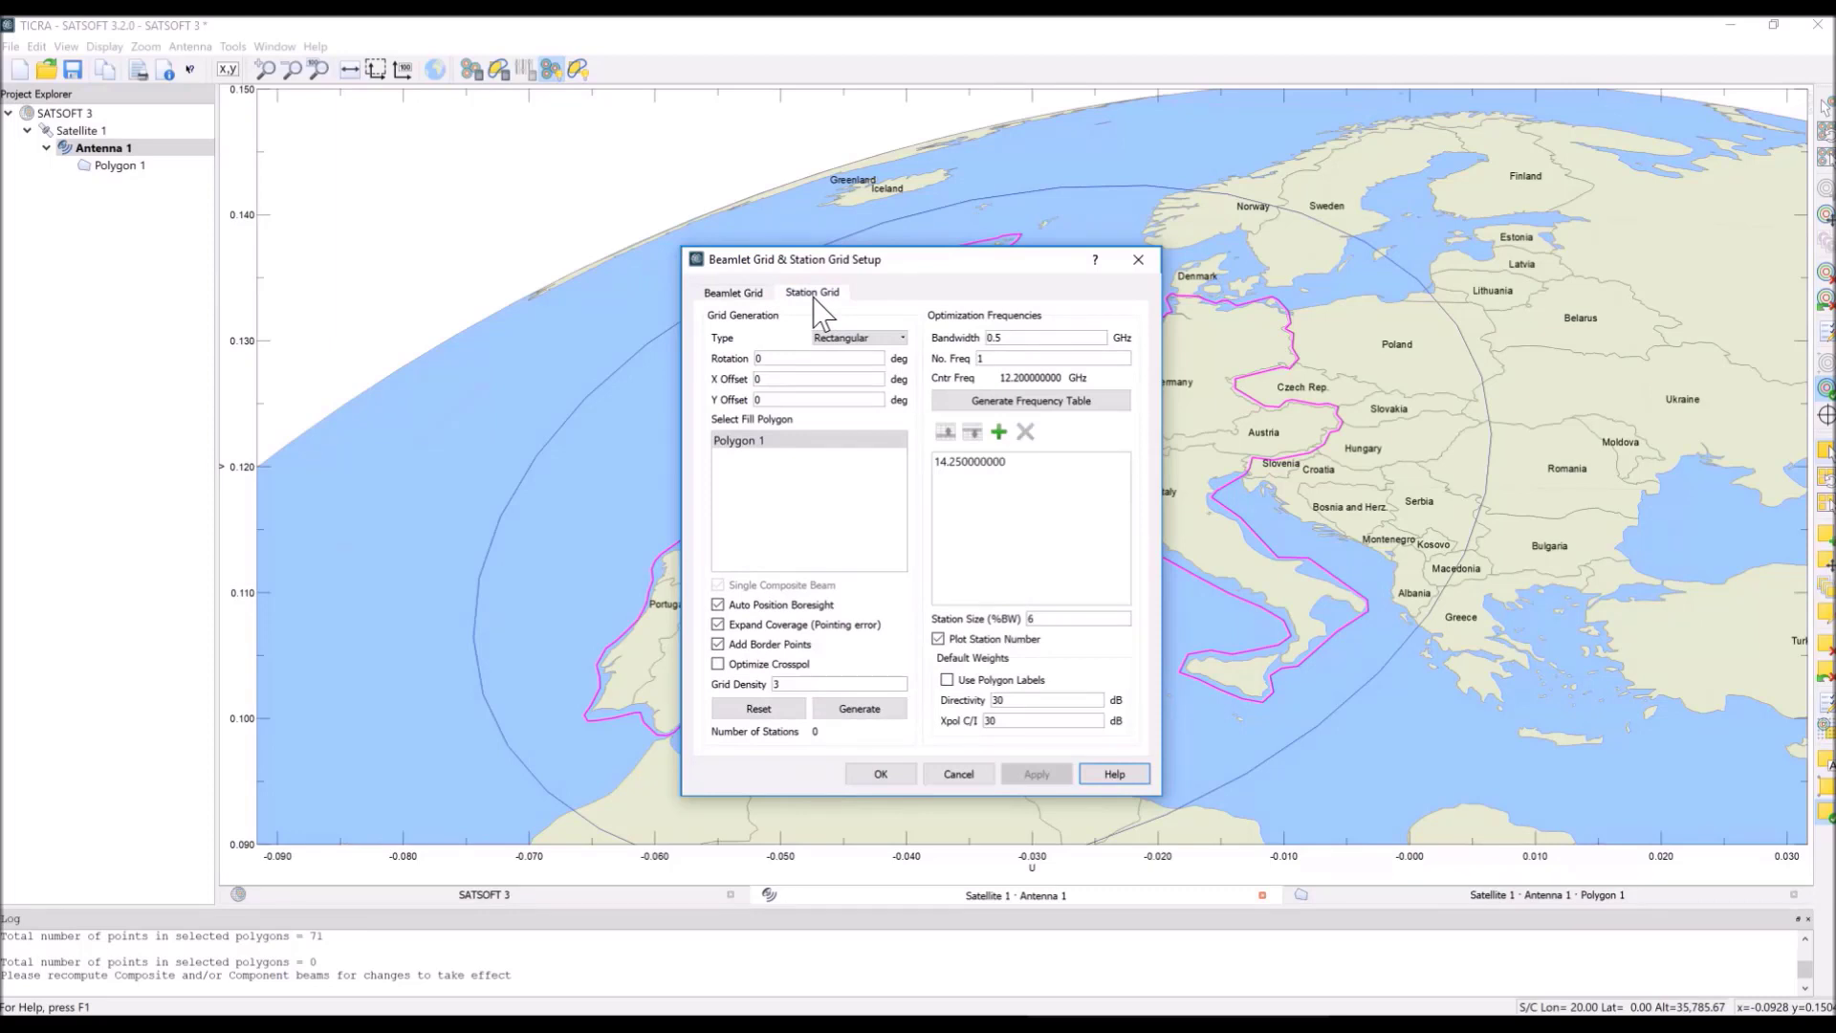
click(886, 341)
click(873, 351)
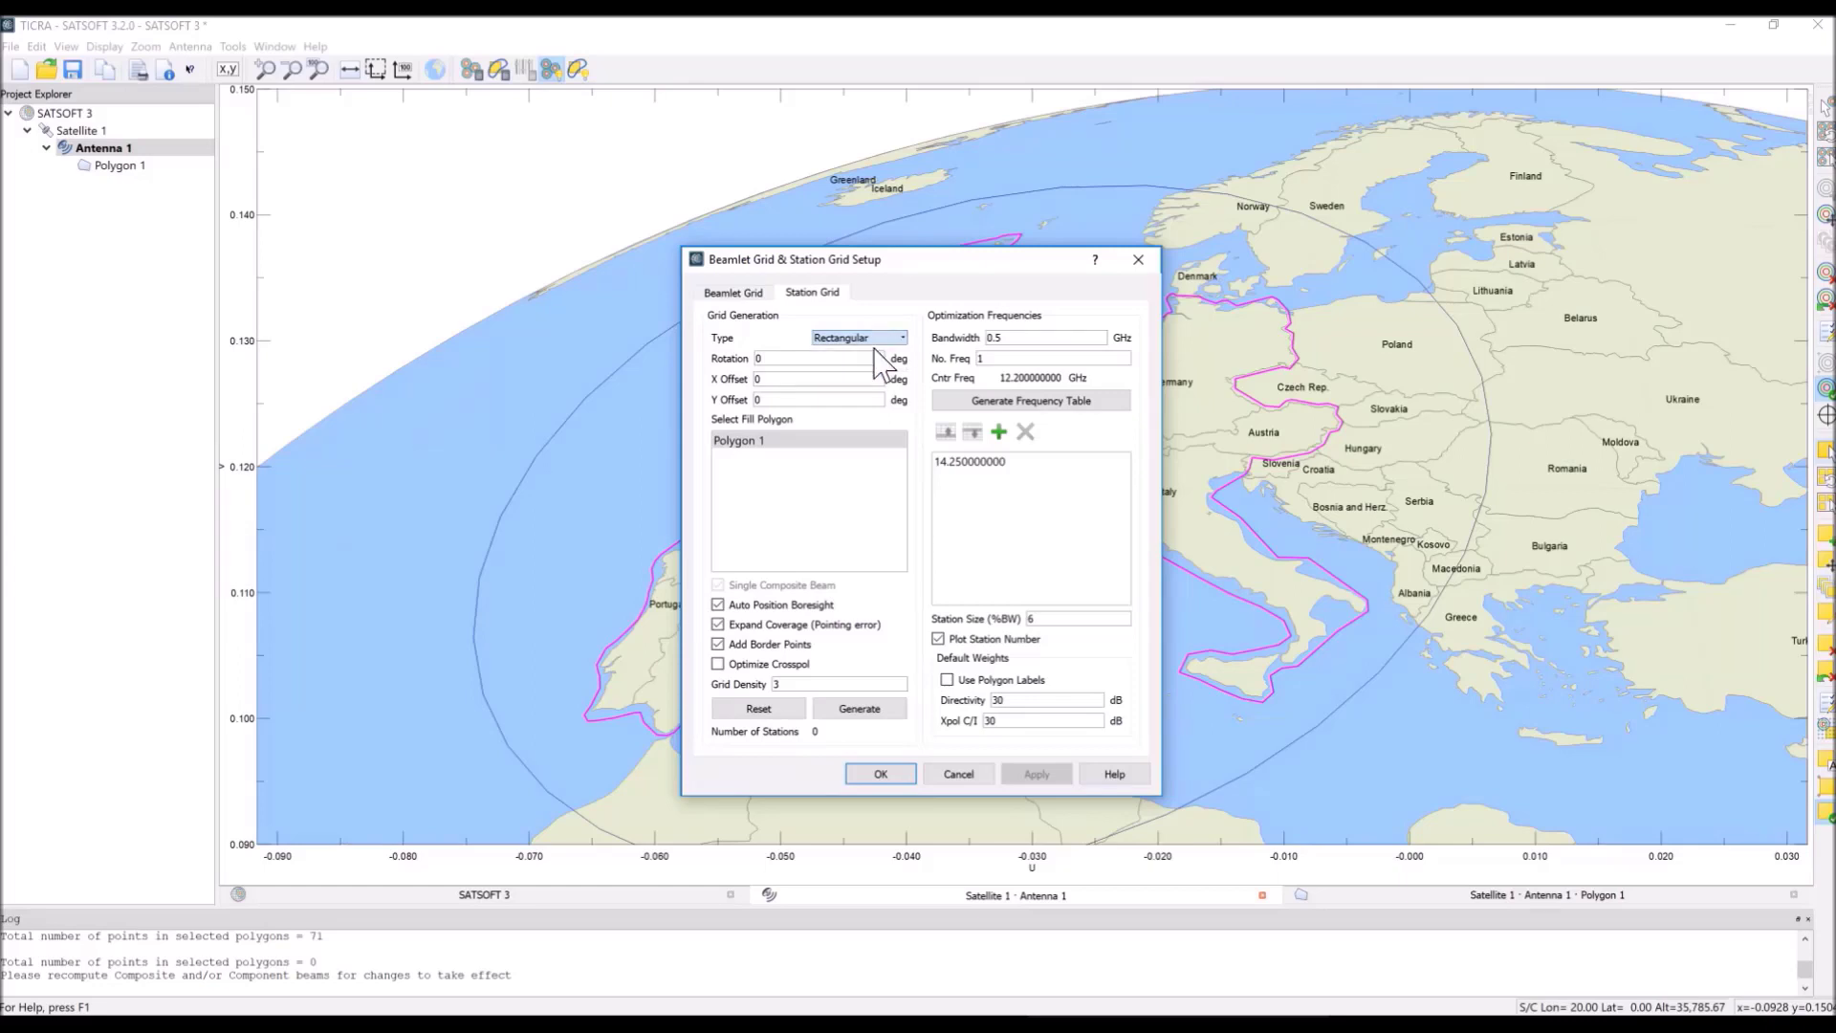
click(884, 338)
click(878, 364)
click(947, 681)
click(848, 717)
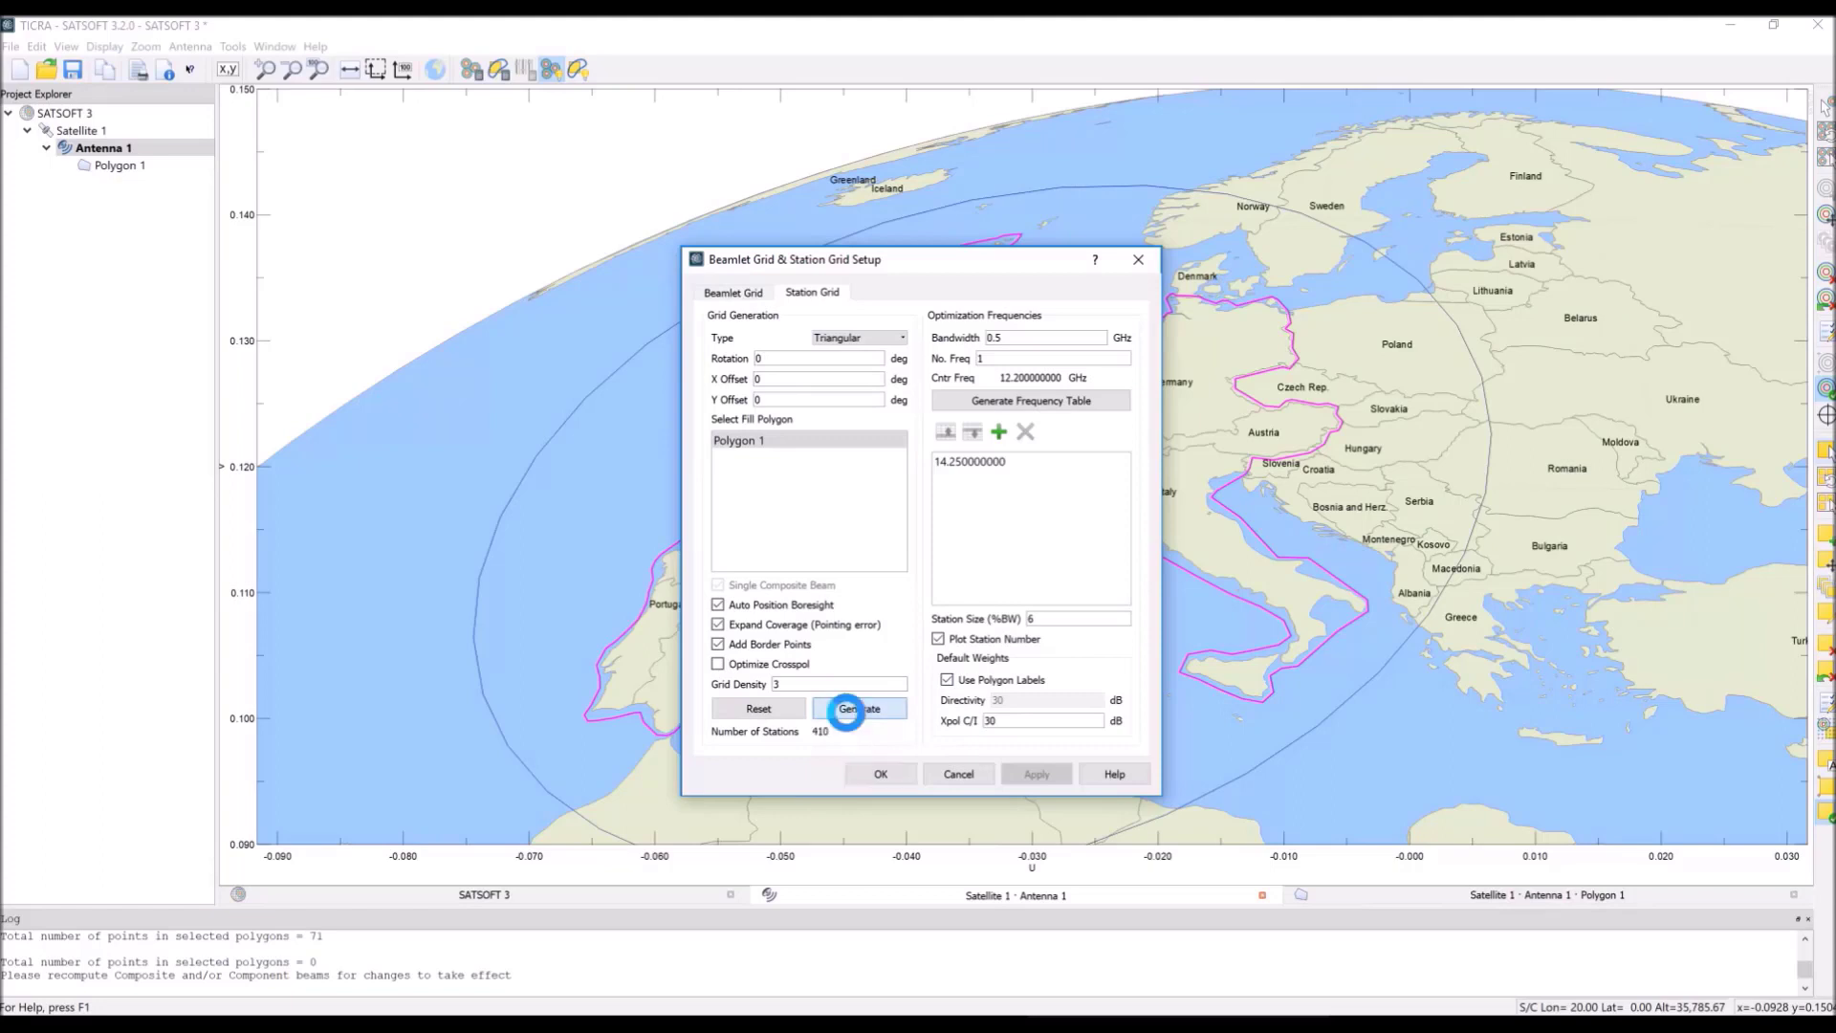
click(875, 773)
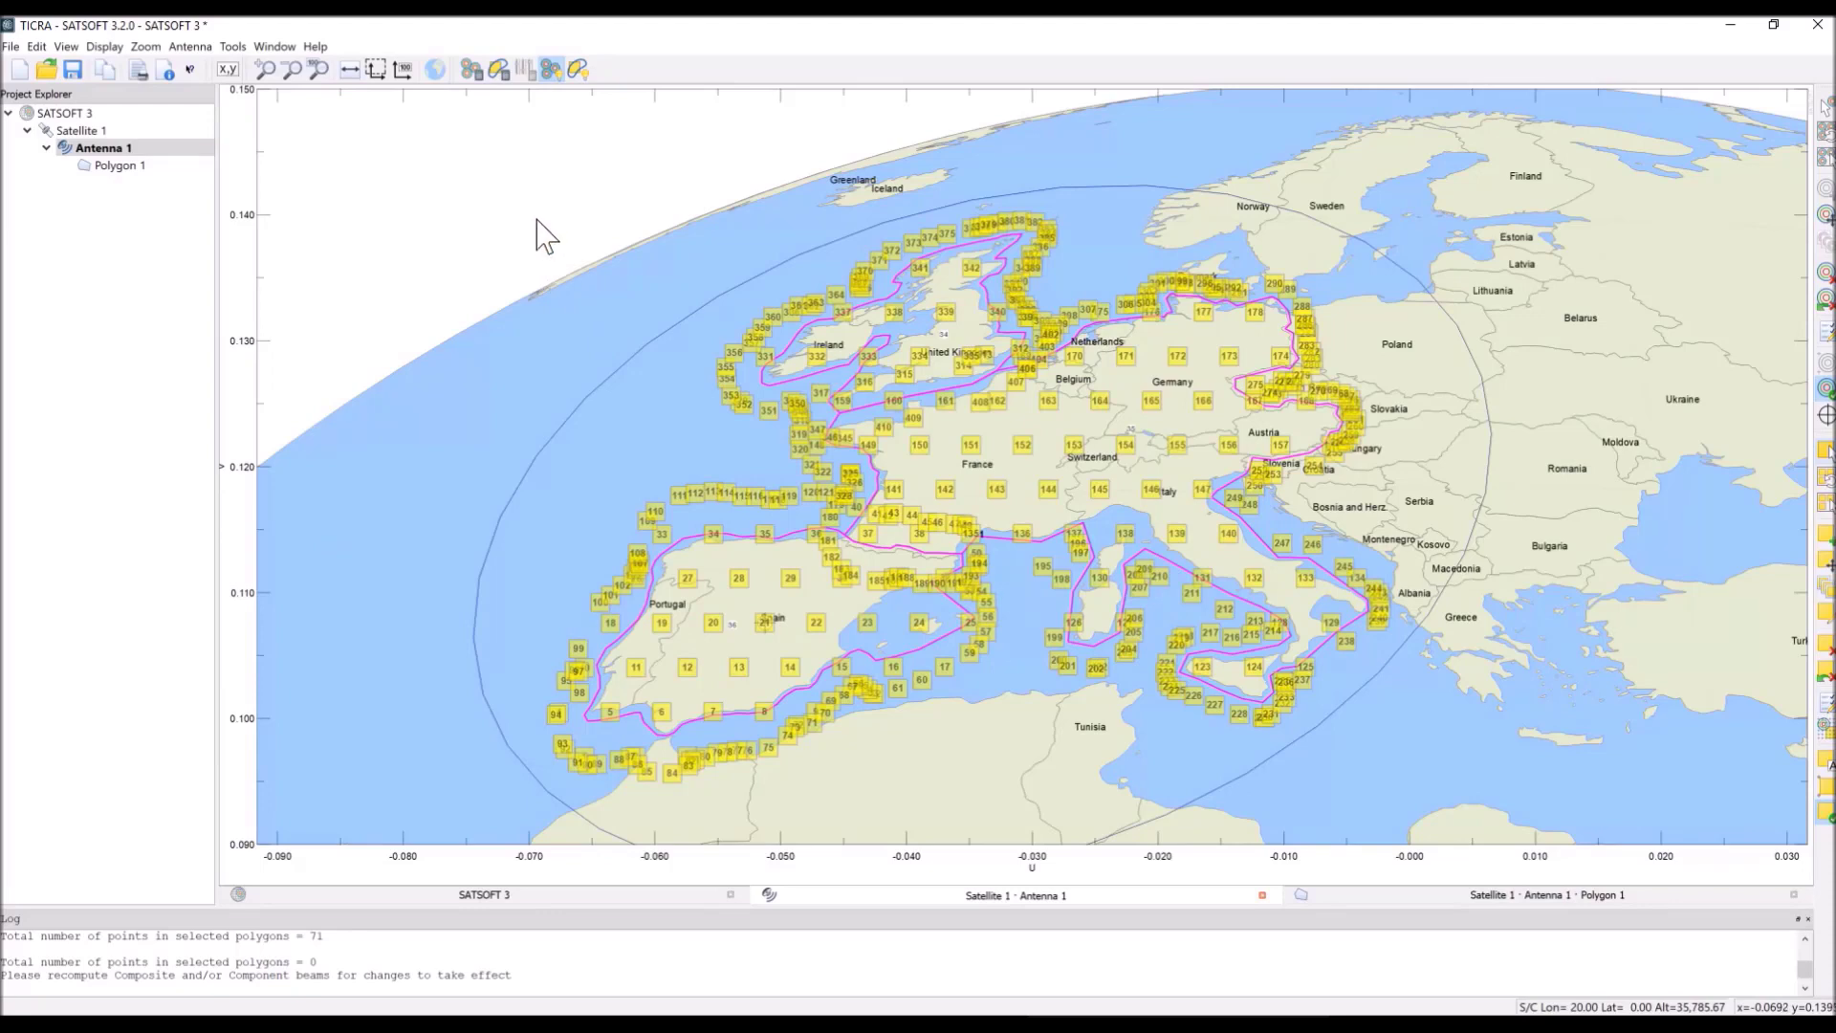
Step: Compute the component beams and the composite beams for Antenna 1
click(479, 75)
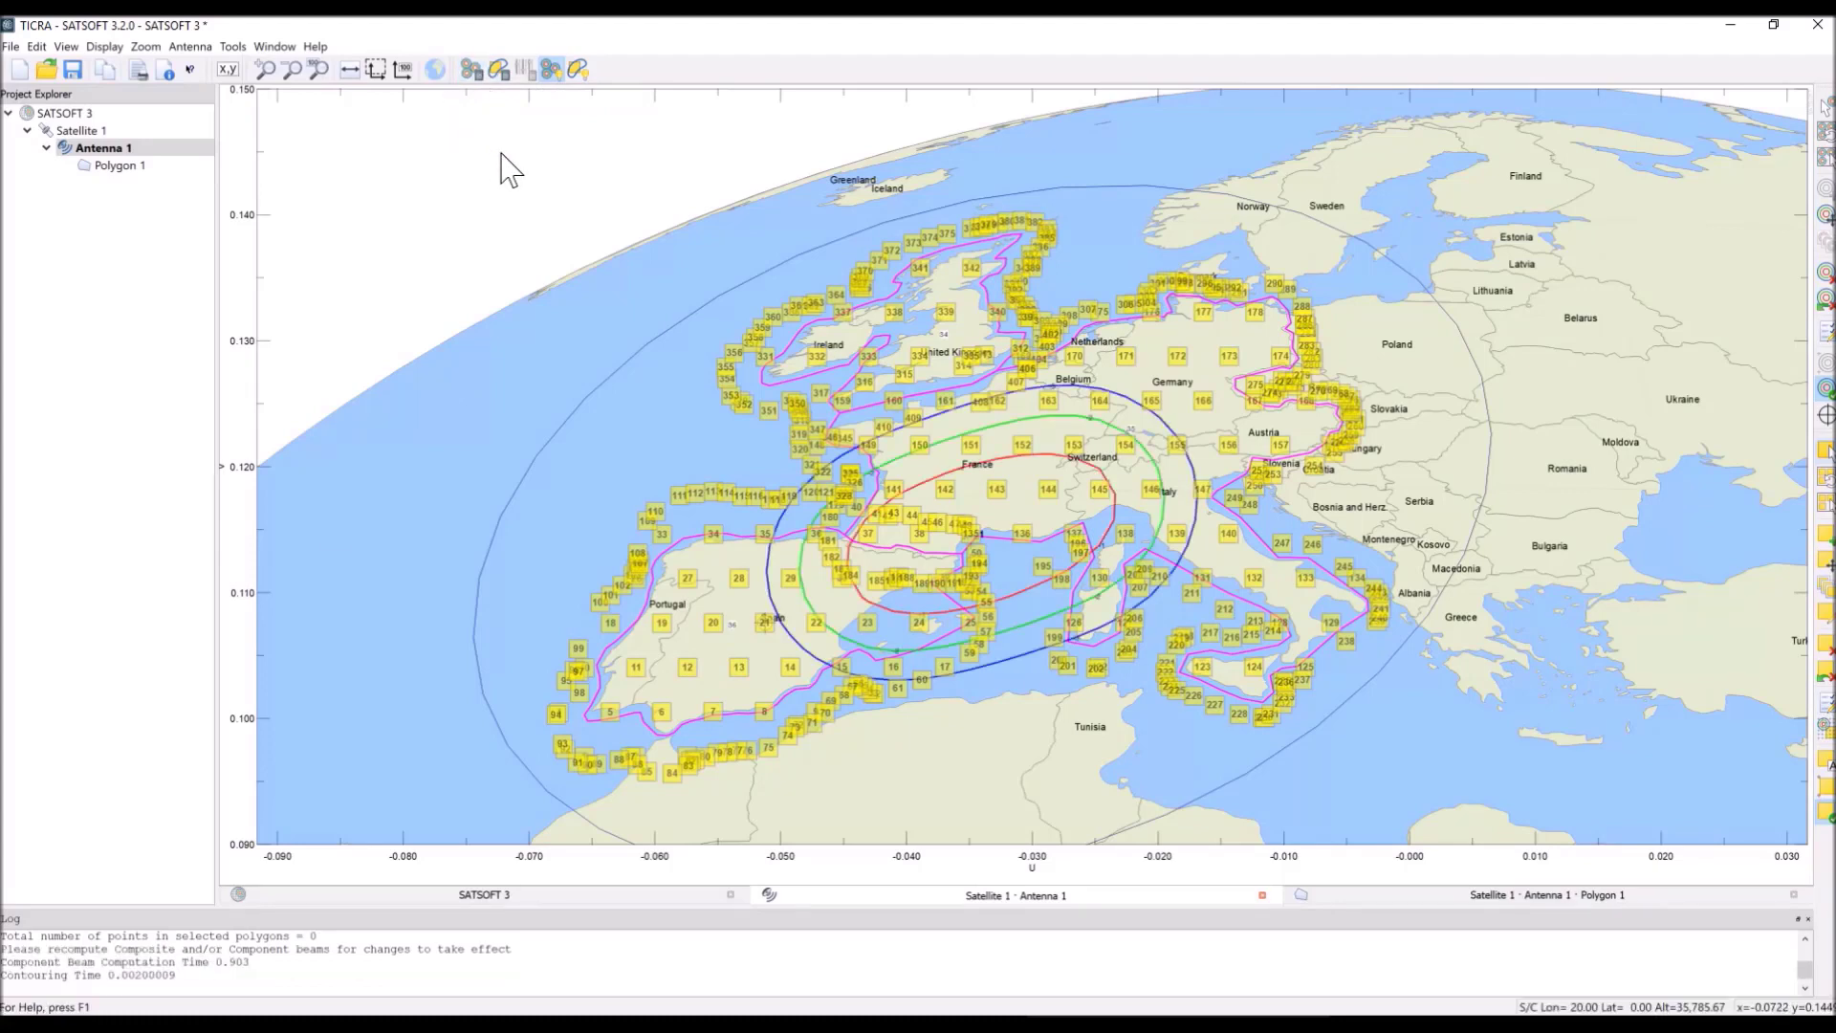
click(504, 72)
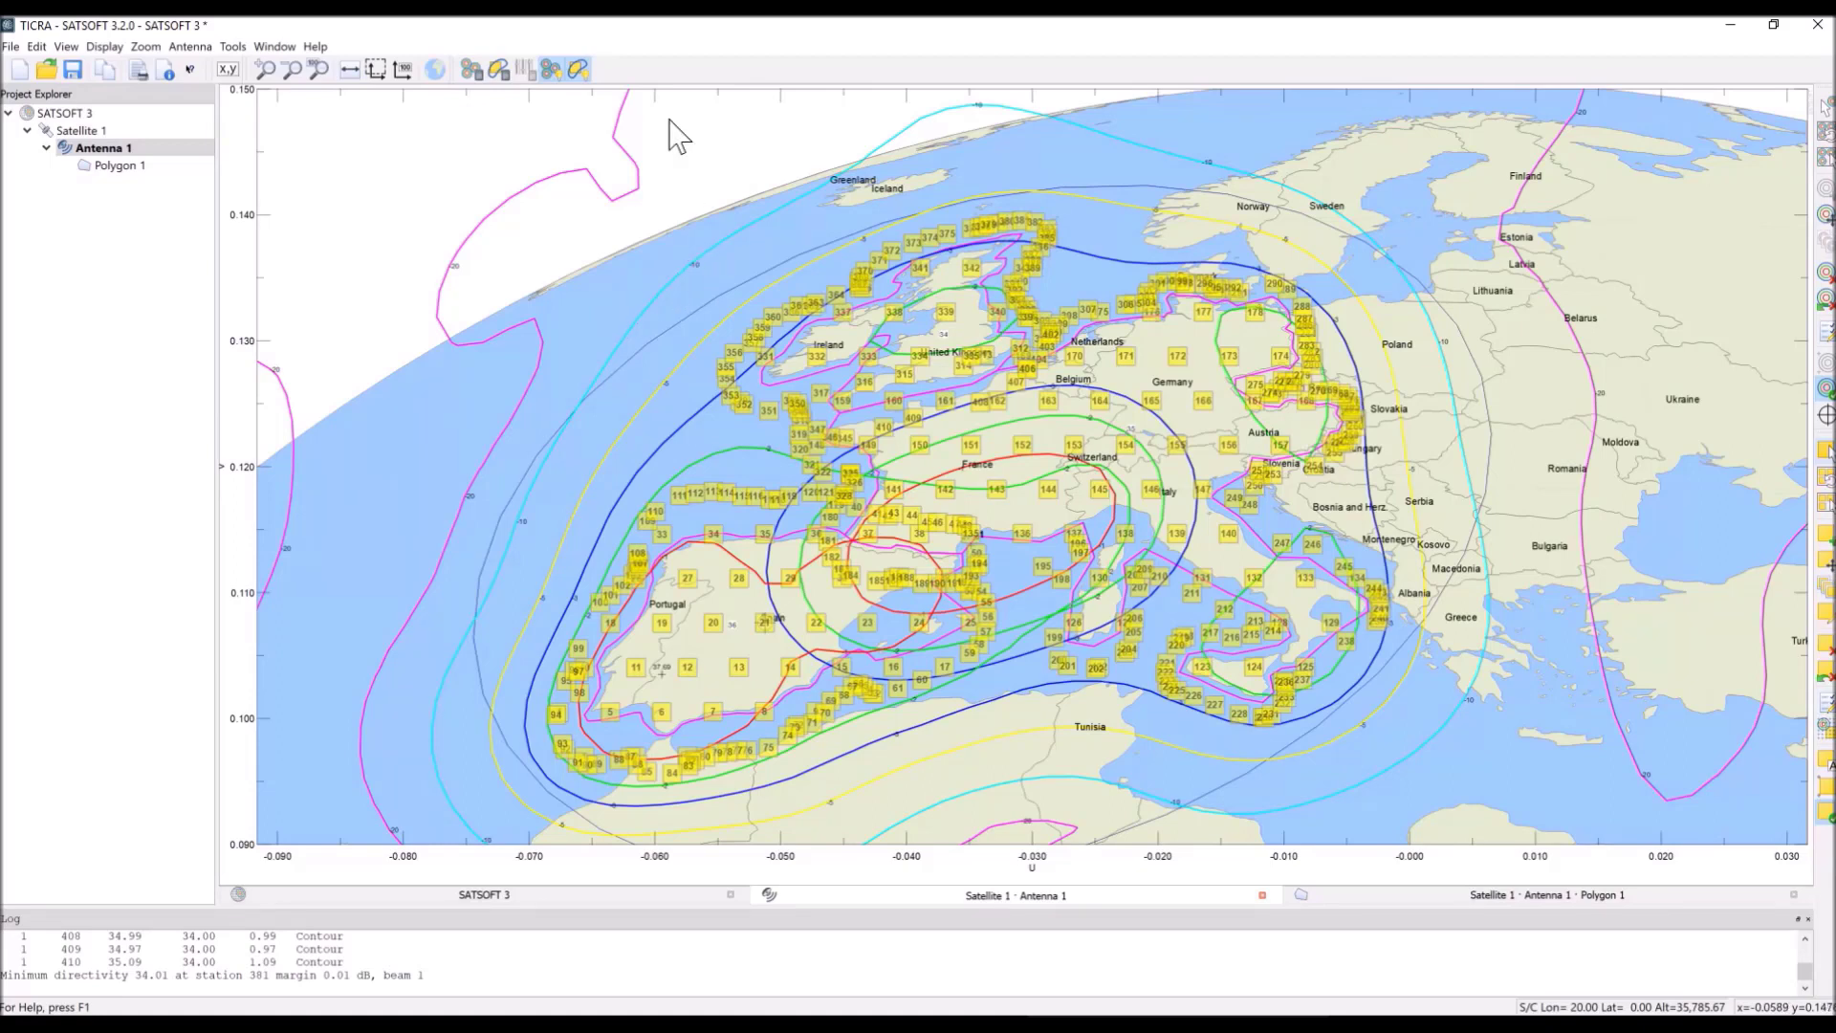
Step: Hide the component beam contours and the station markers so only the composite beam is plotted
click(550, 69)
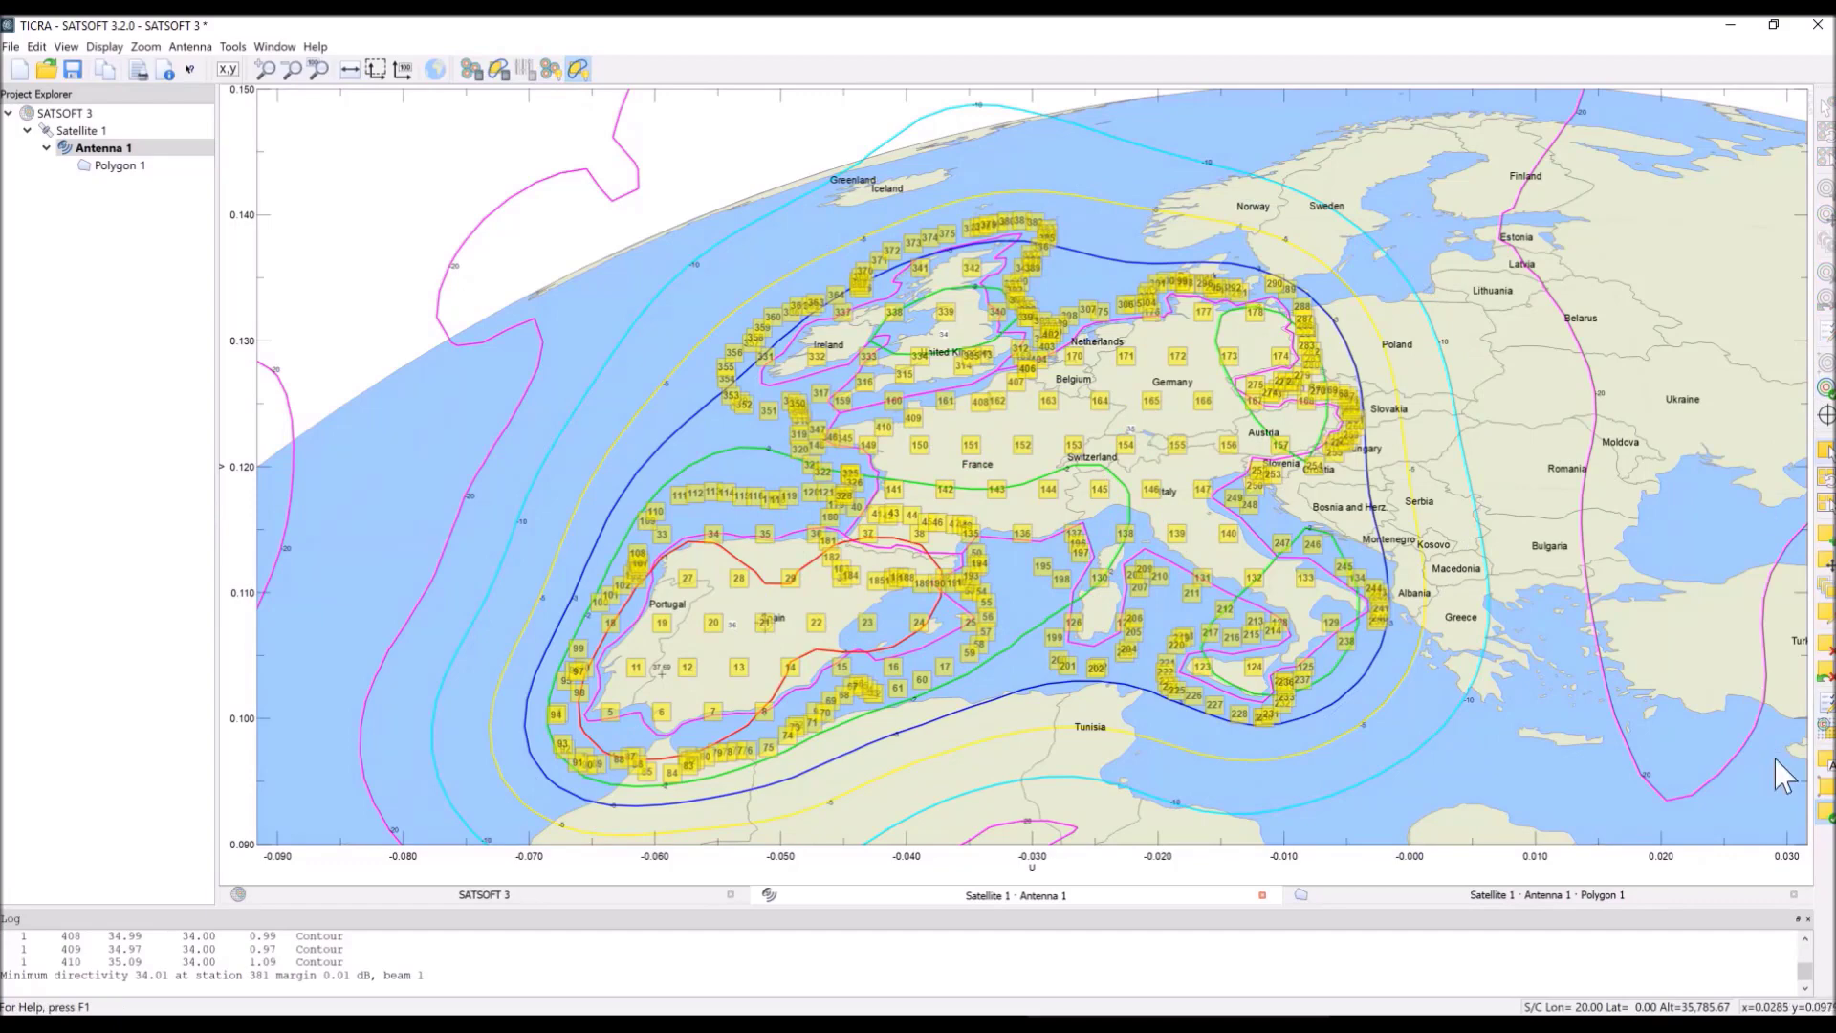
click(1823, 811)
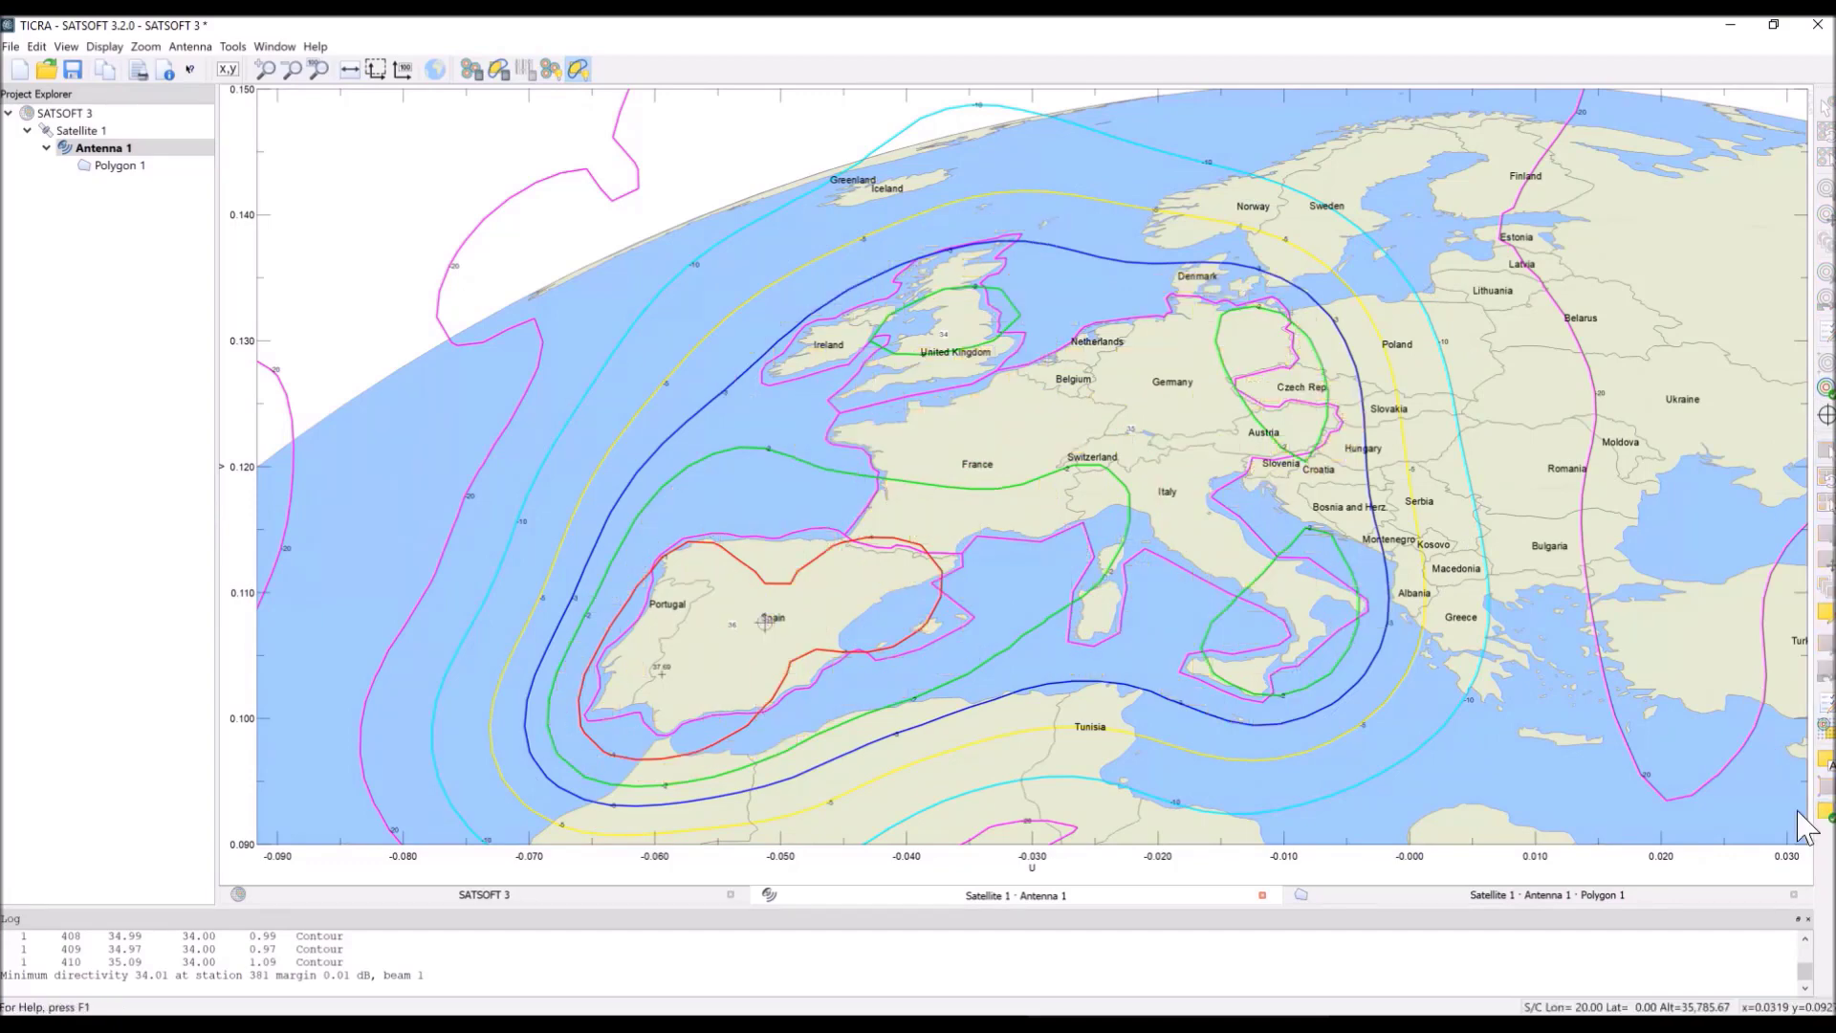
Step: Set the six composite contour levels of Beam 1 to 36, 35, 34, 30, 25 and 15 dB
right_click(1017, 404)
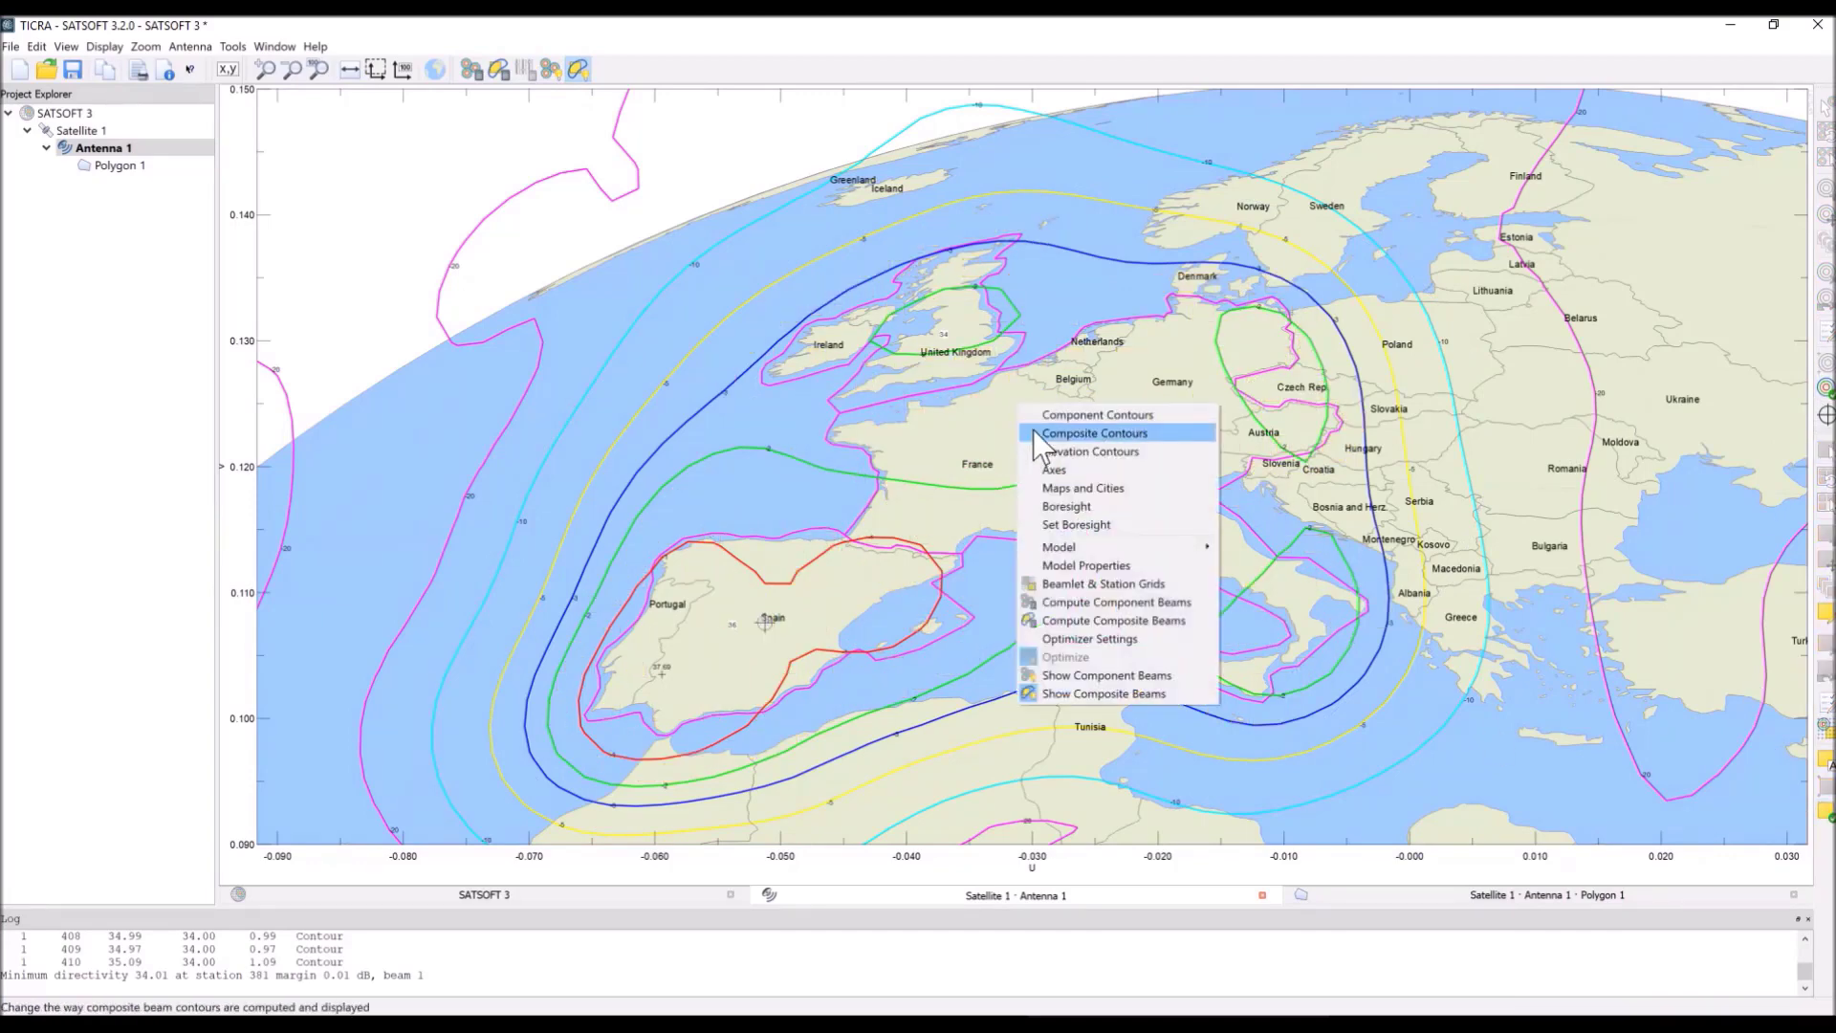
click(1033, 432)
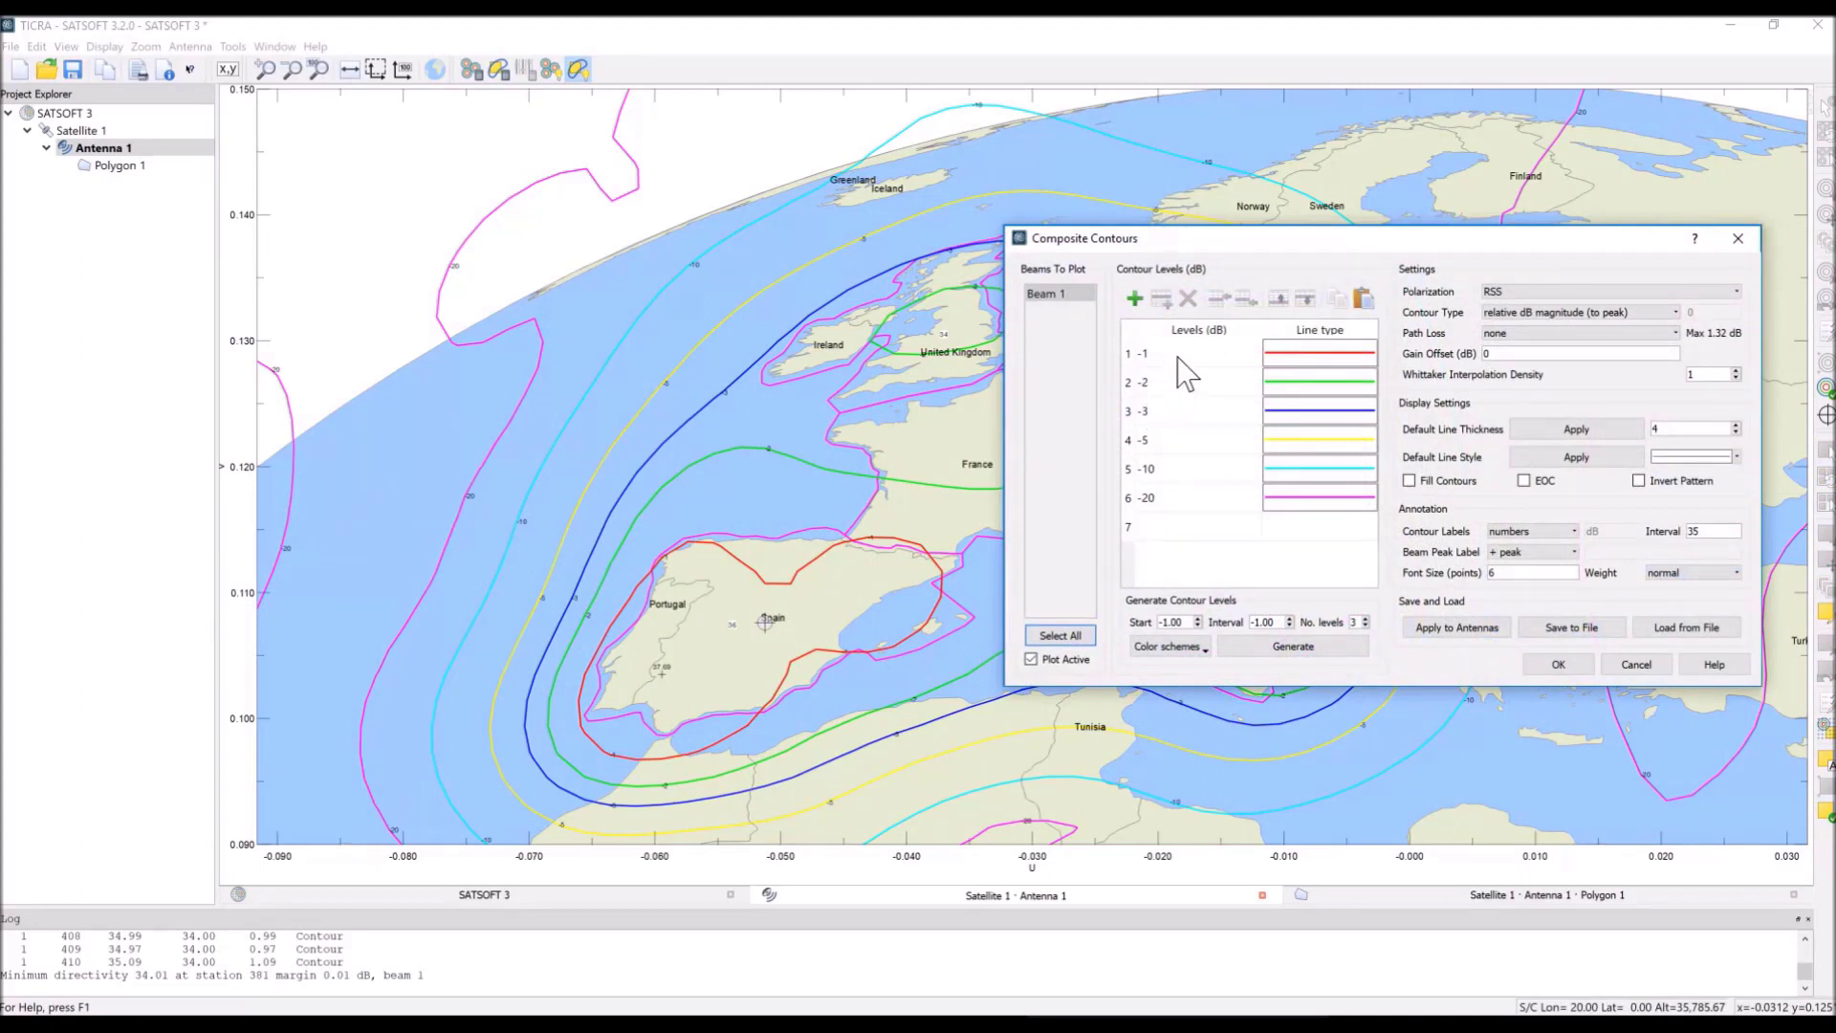
double_click(1180, 354)
text(36)
double_click(1176, 382)
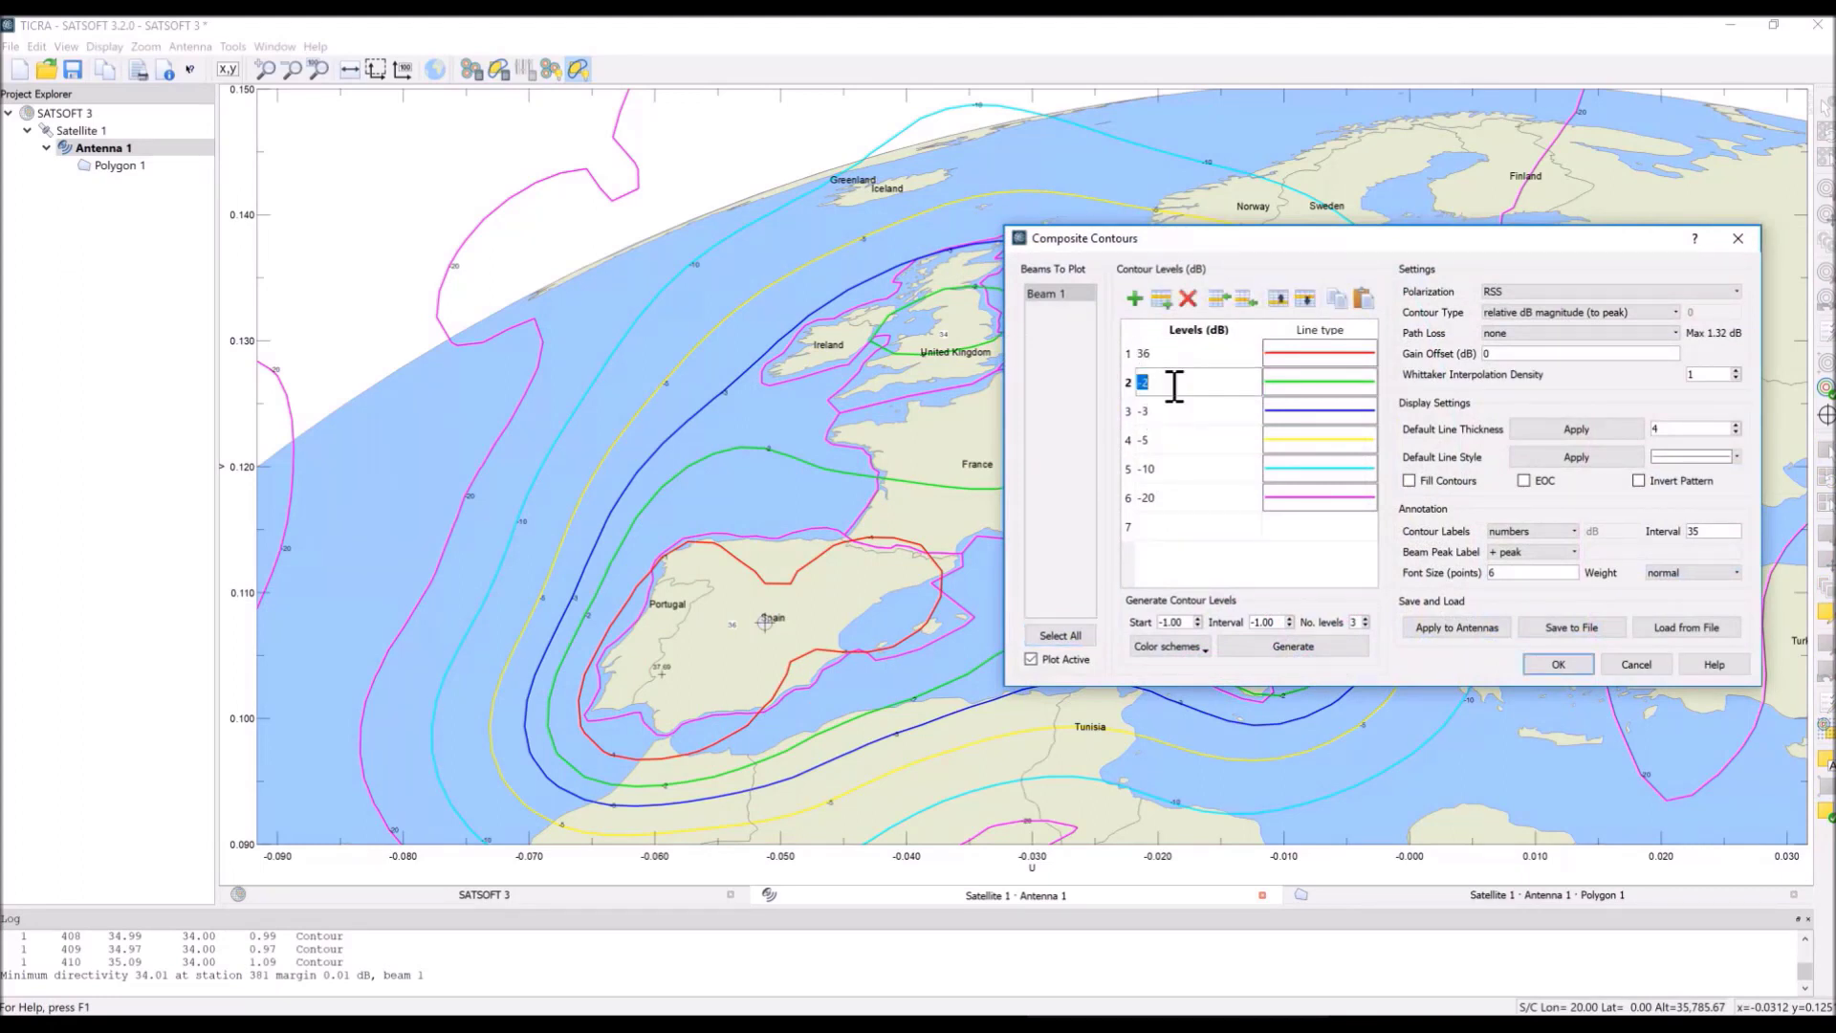
text(35)
double_click(1160, 410)
text(34)
double_click(1161, 442)
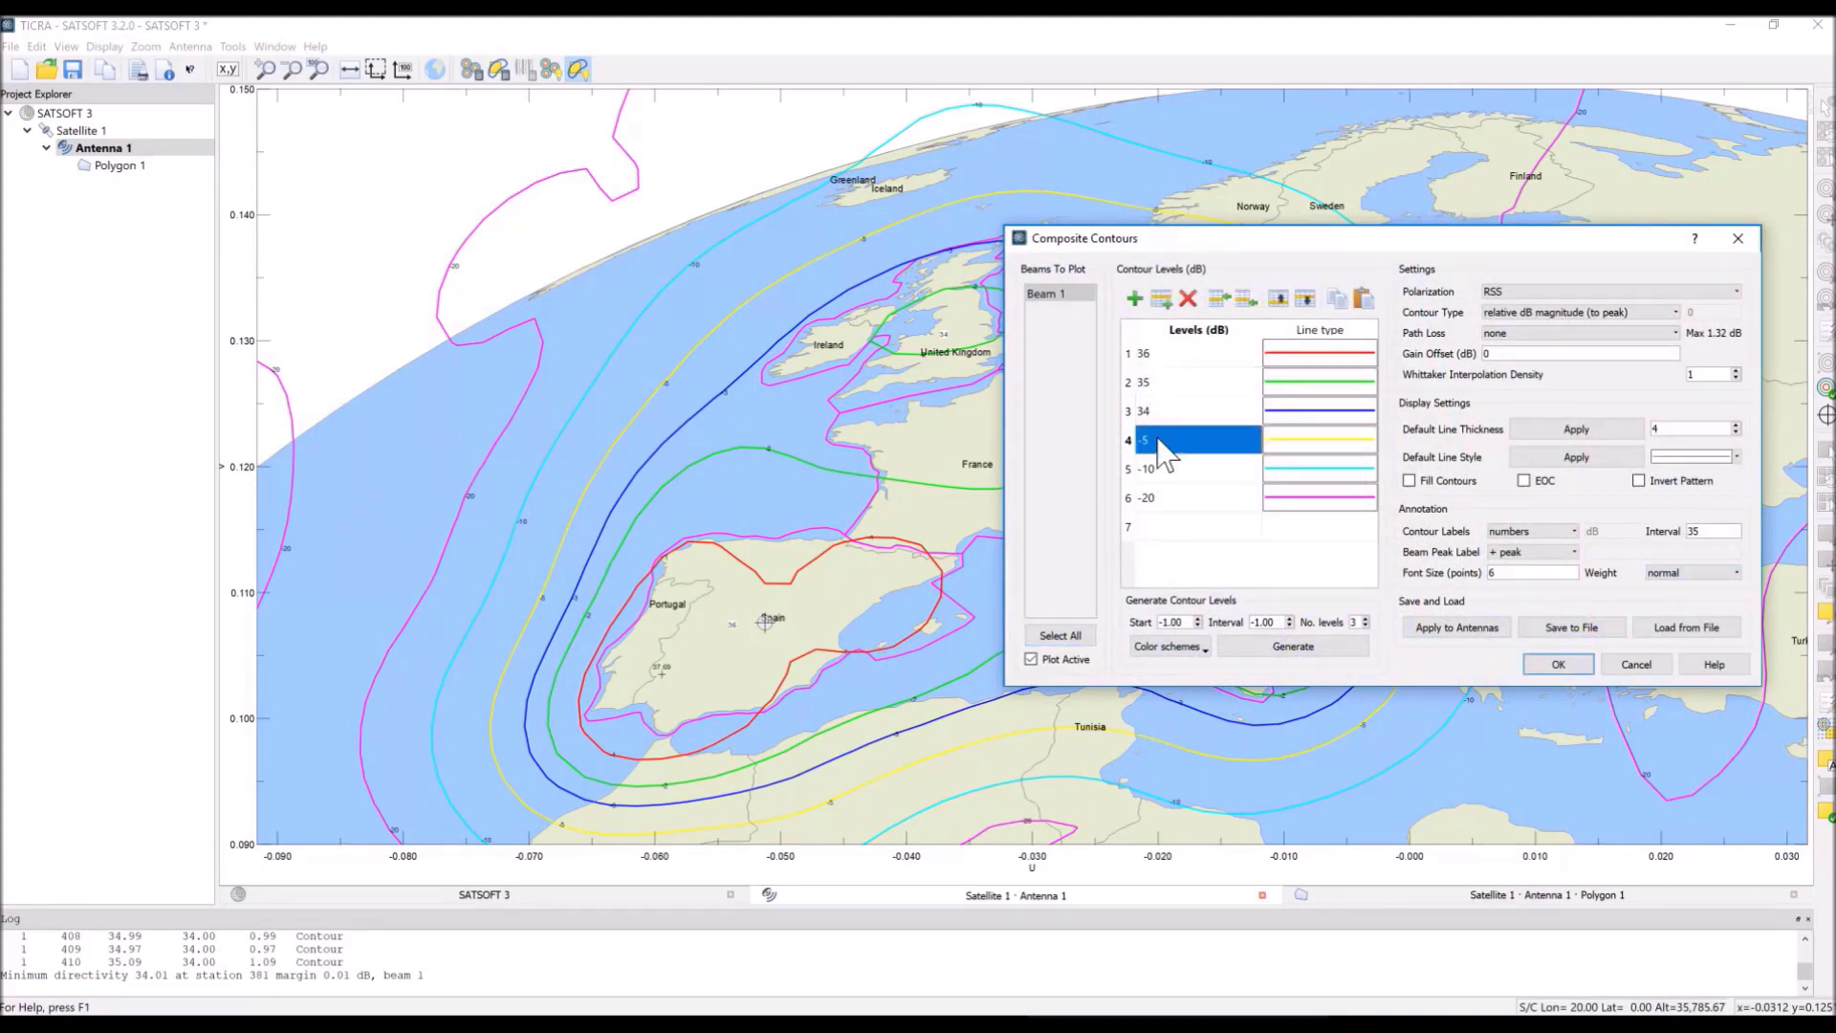
text(30)
double_click(1160, 469)
text(25)
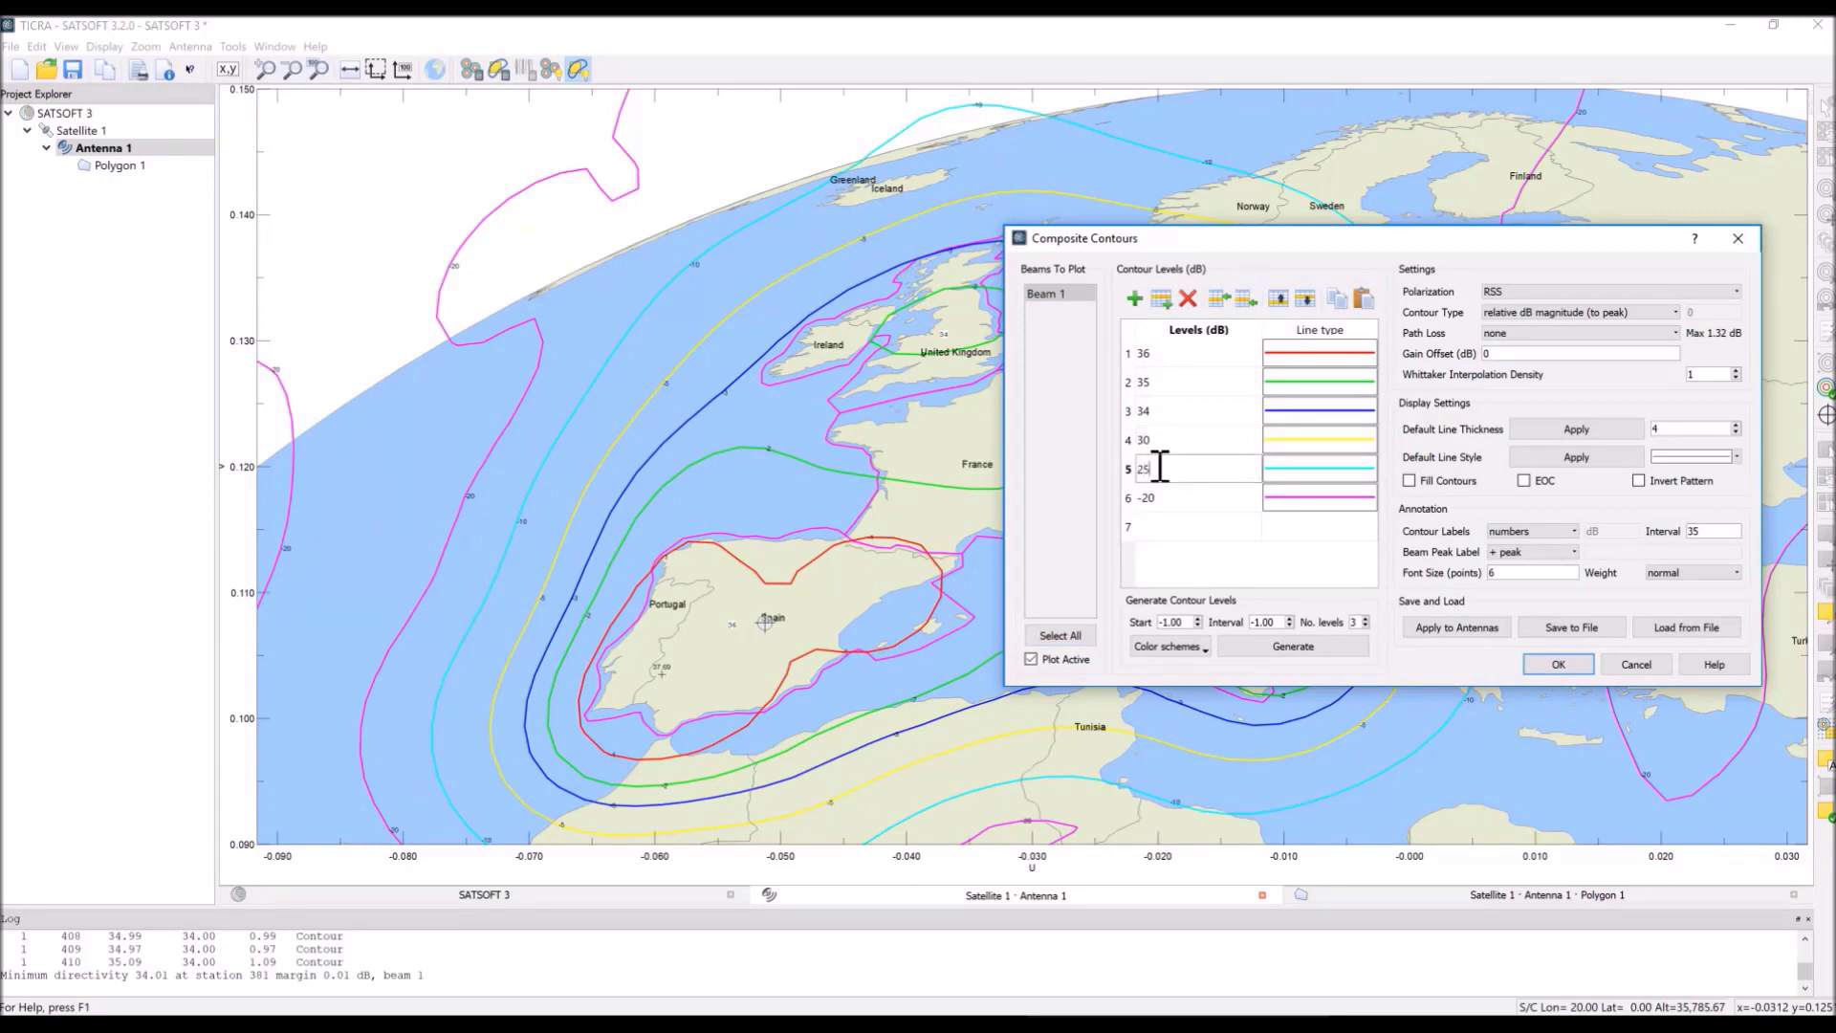
double_click(1161, 496)
text(15)
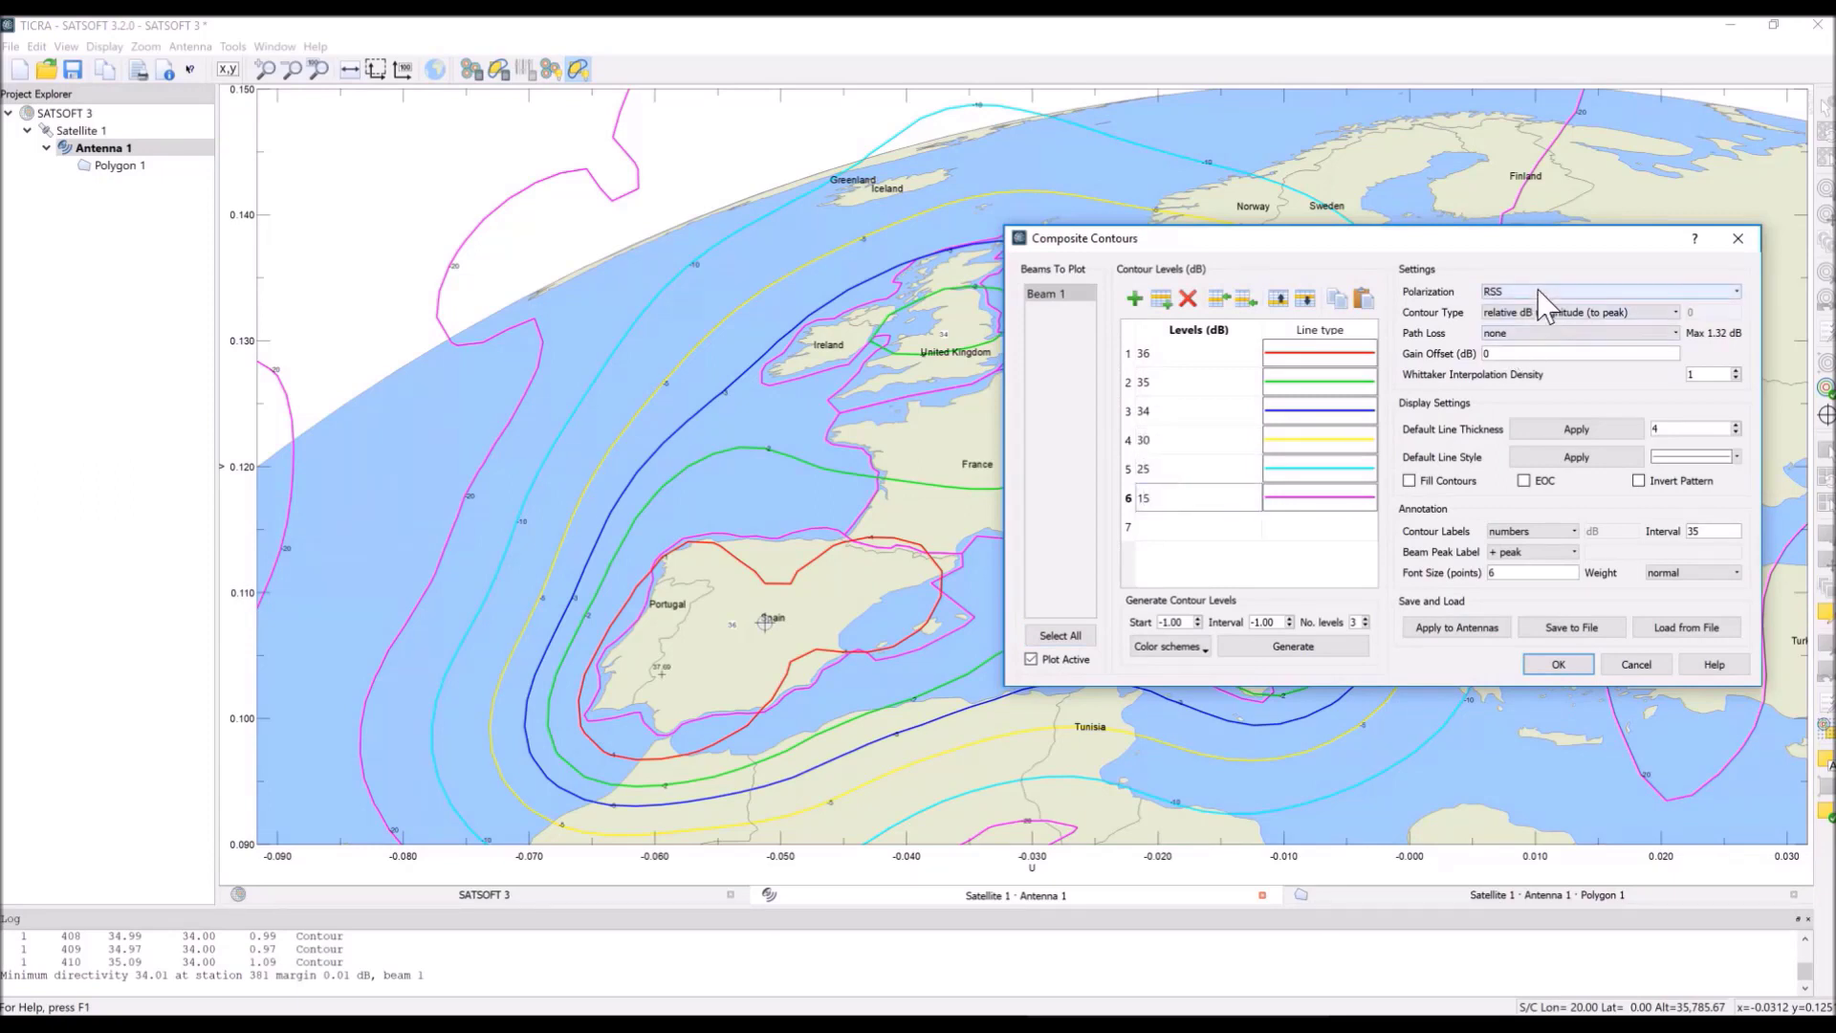
Step: Plot the composite contours for polarization P1 as absolute dB magnitude, with no beam peak label and 16-point annotation text
click(1578, 292)
click(1530, 305)
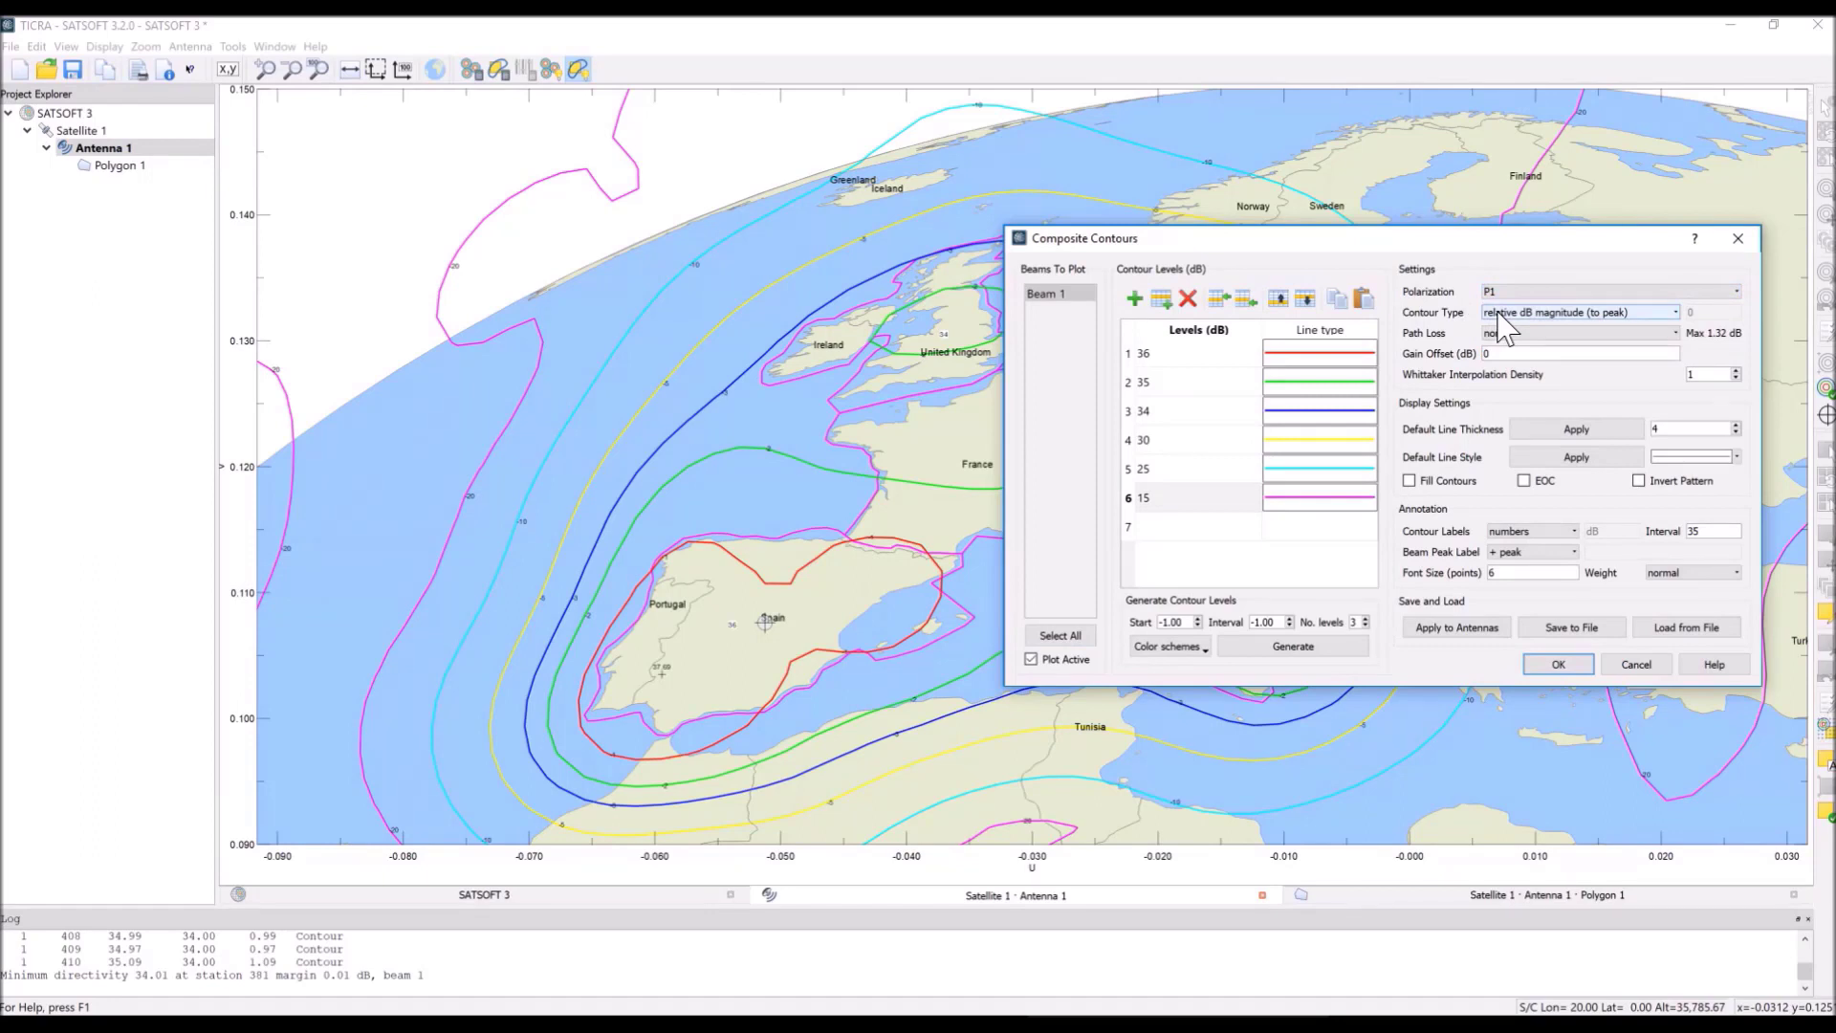
click(1499, 315)
click(1503, 394)
click(1527, 555)
click(1525, 566)
Step: Apply the orange filled color scheme to the composite contours and accept the contour settings
click(1197, 649)
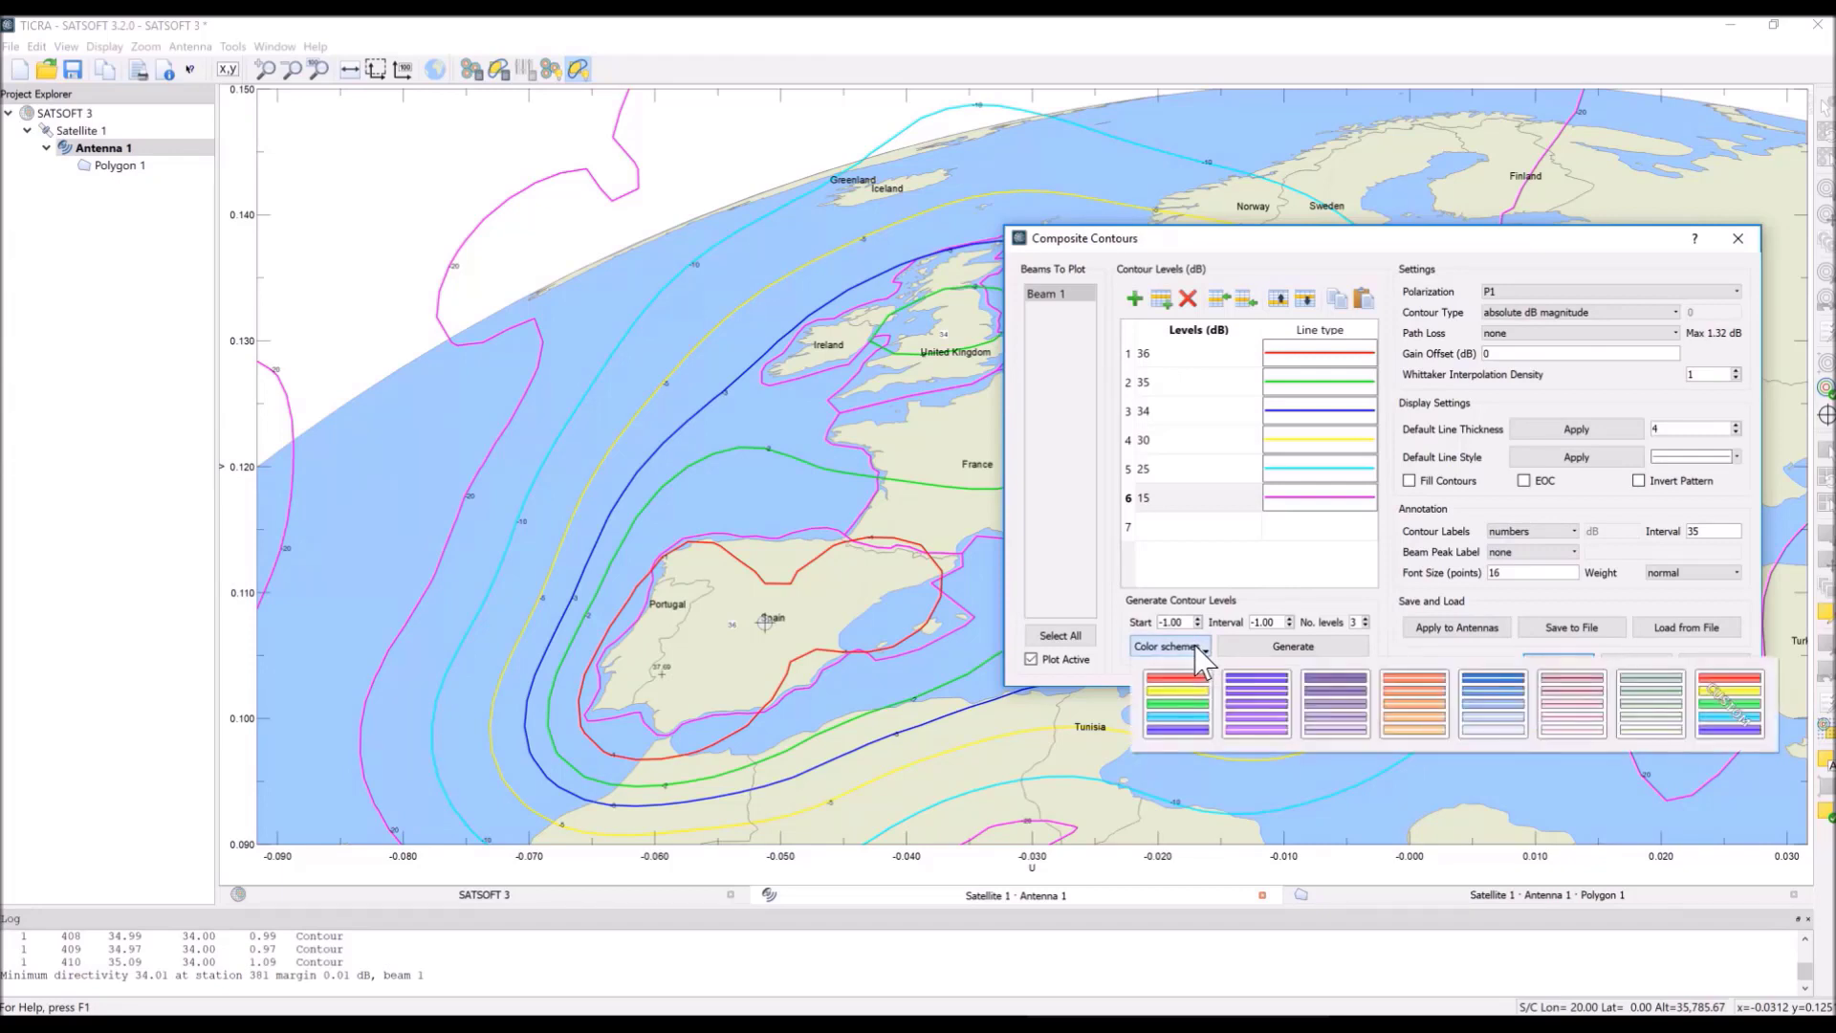
click(1410, 715)
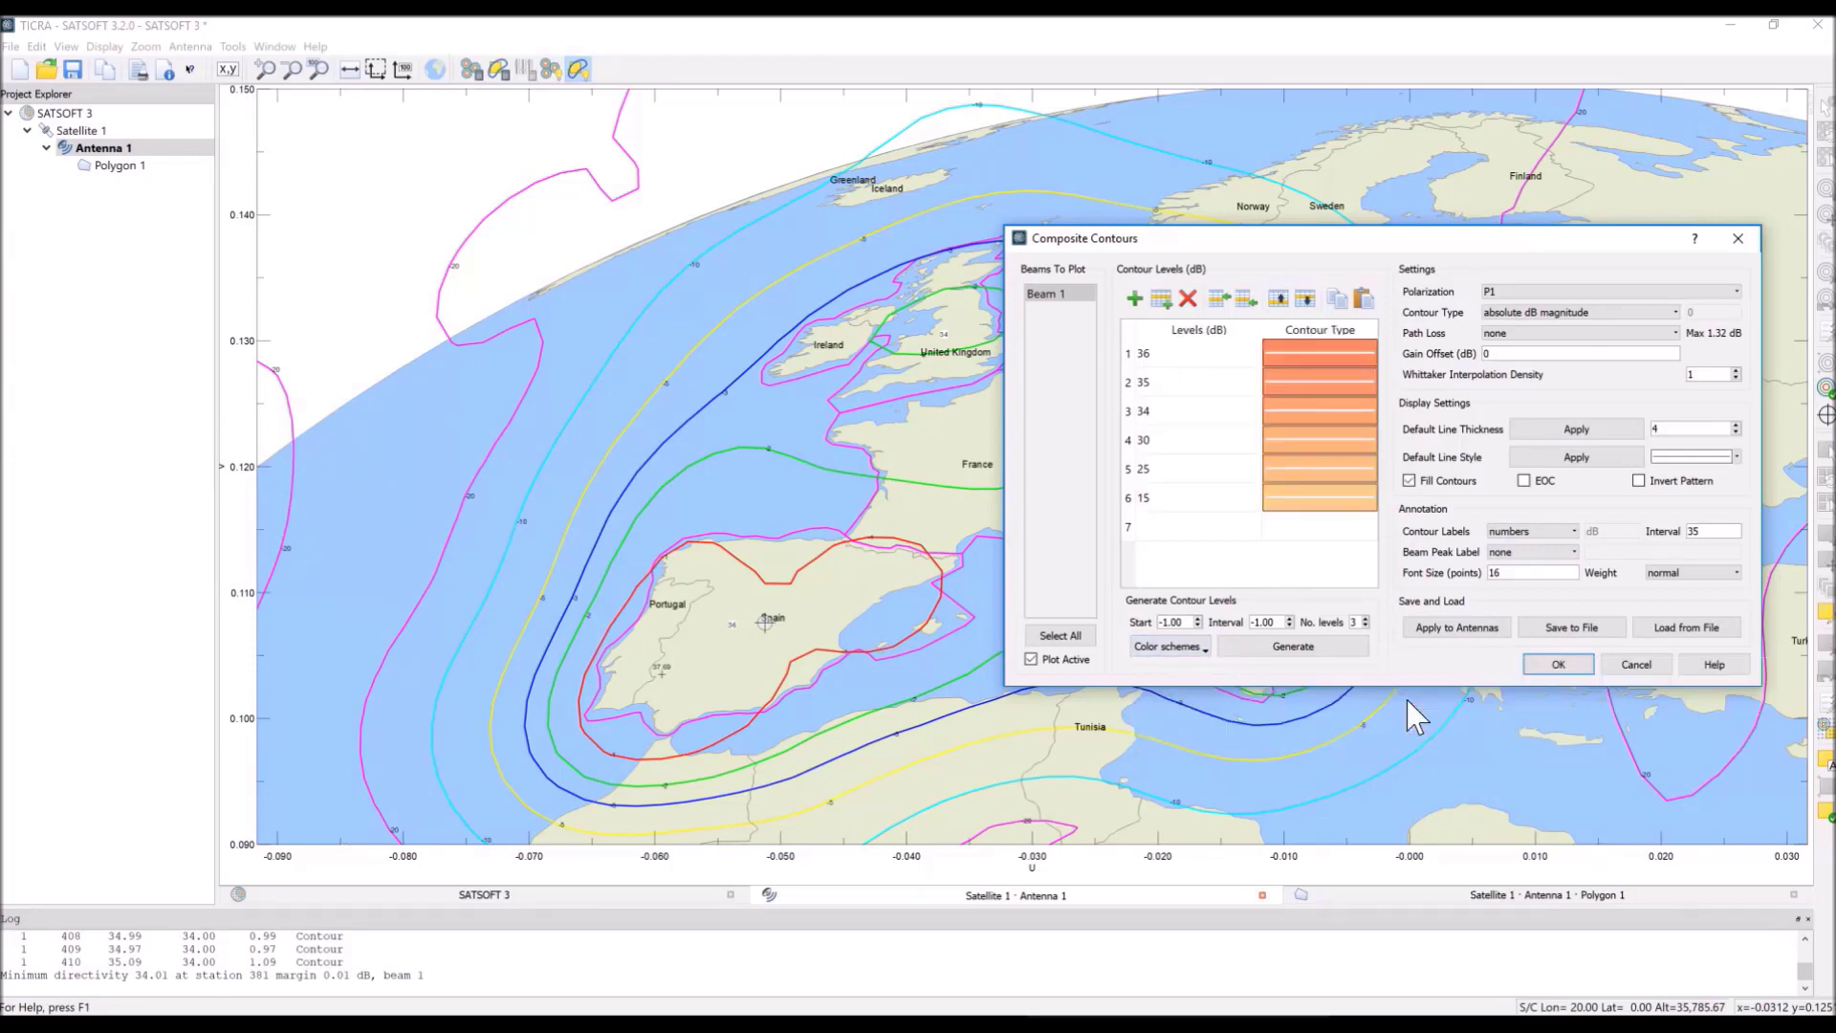
click(1544, 663)
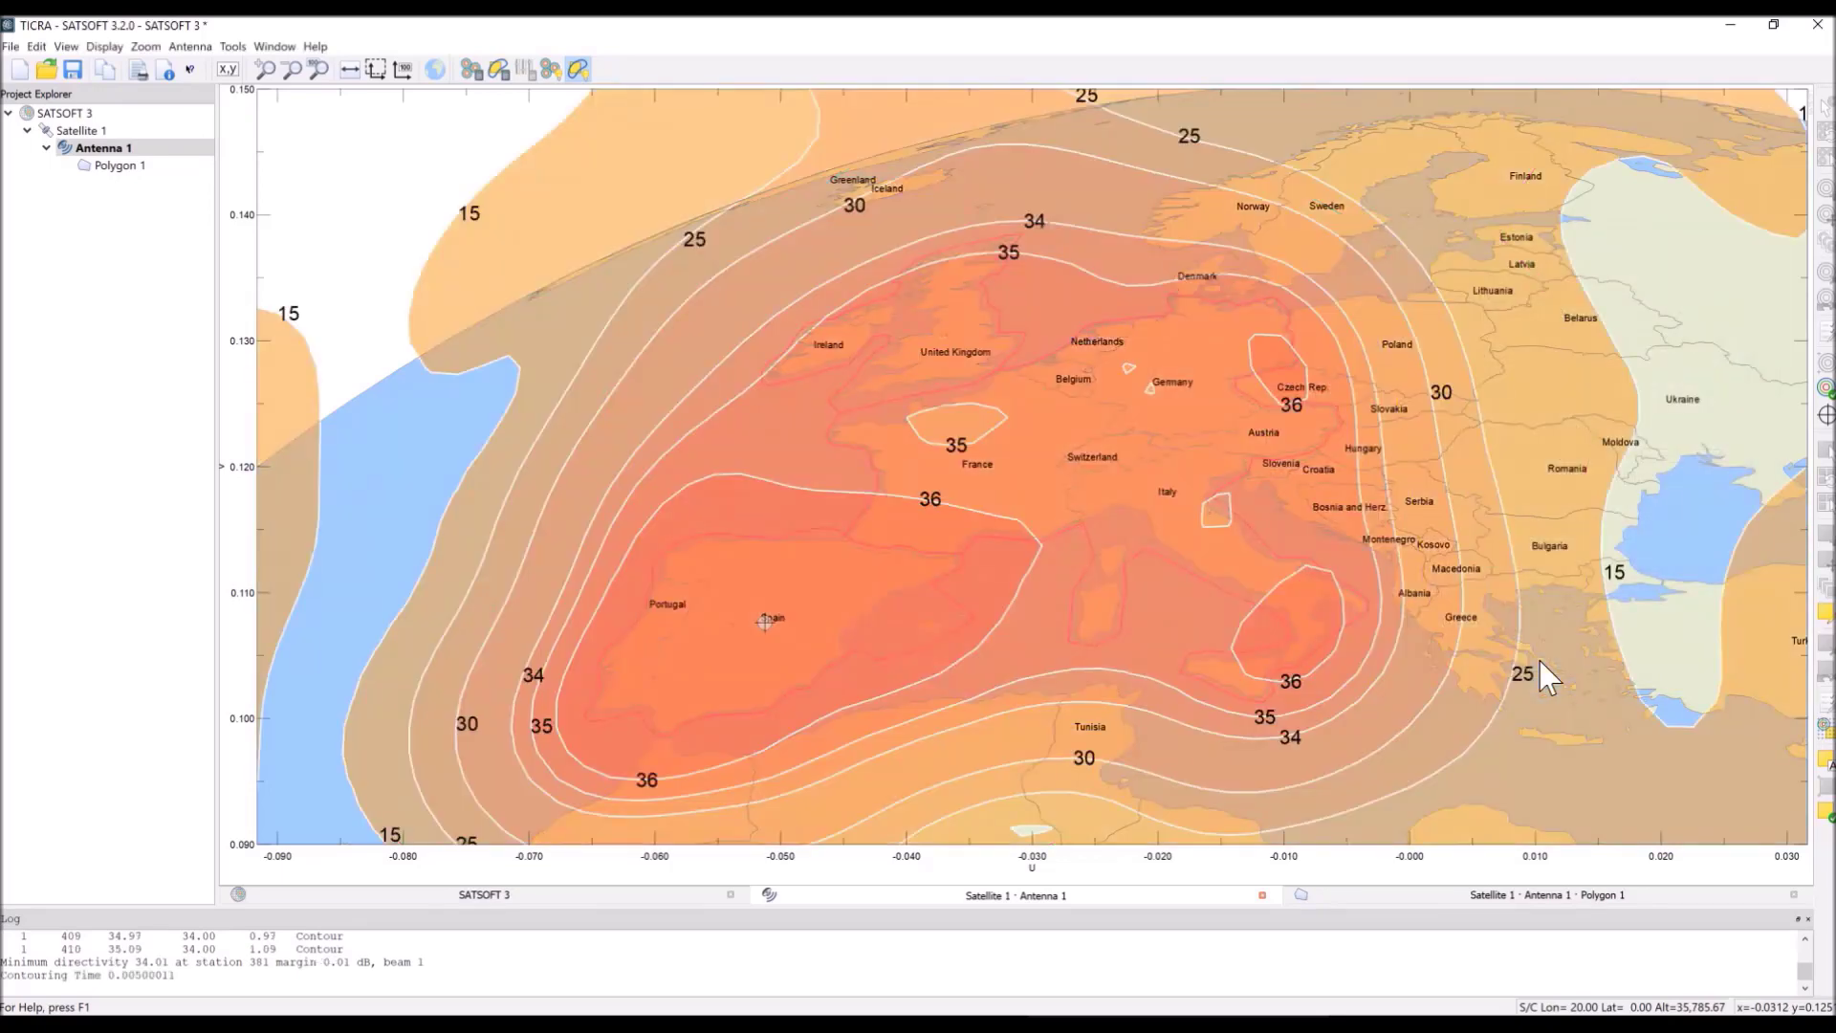